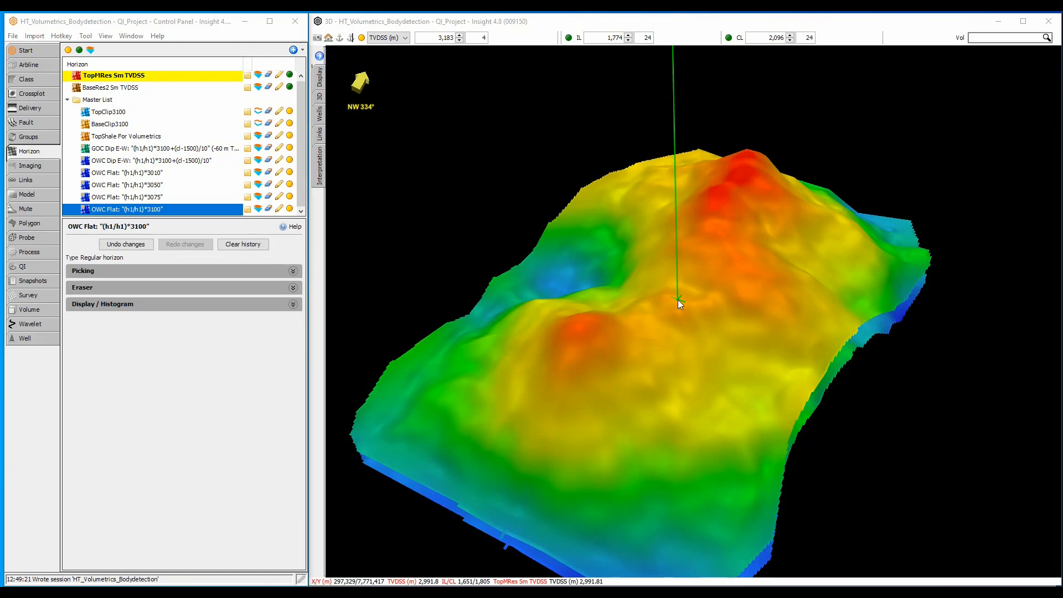
Step: Show the OWC Flat "(h1/h1)*3100" horizon in the 3D view, examine where it intersects the reservoir, and hide it again
mouse_move(678, 300)
mouse_down()
mouse_move(598, 286)
mouse_move(701, 289)
mouse_up()
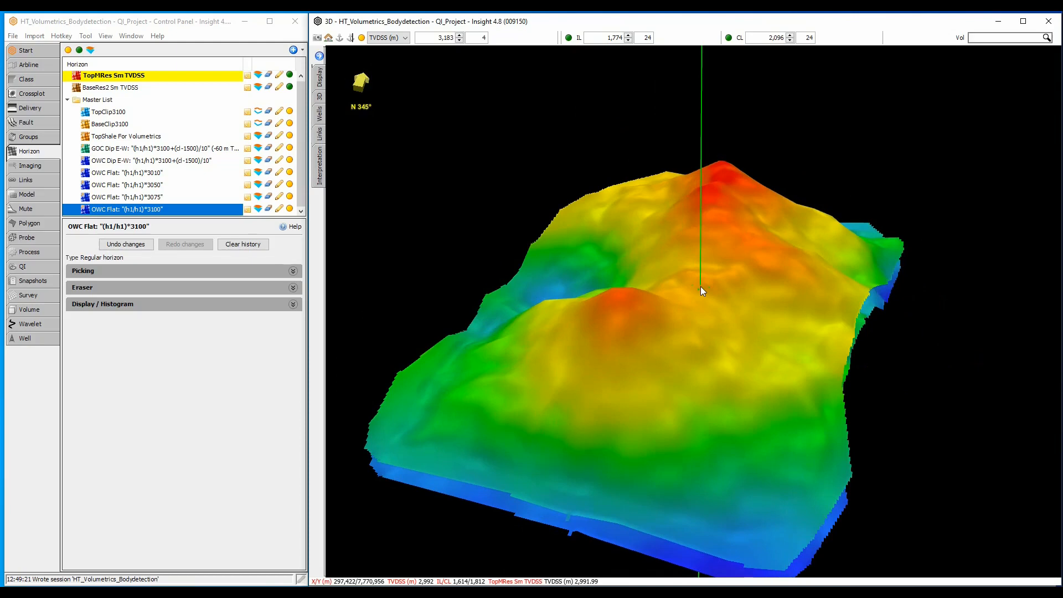
click(289, 209)
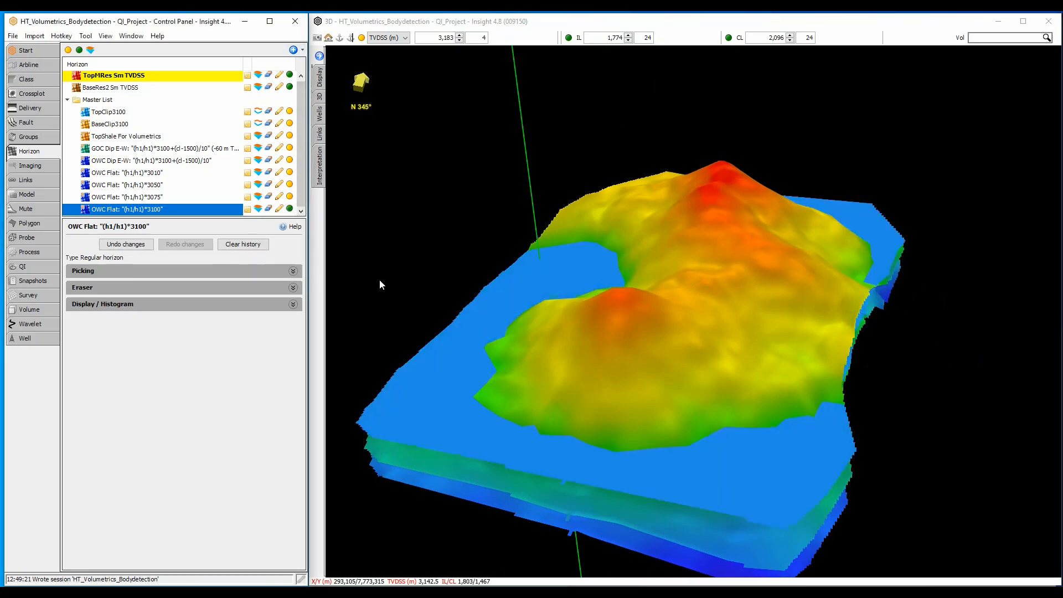
drag(380, 285, 600, 308)
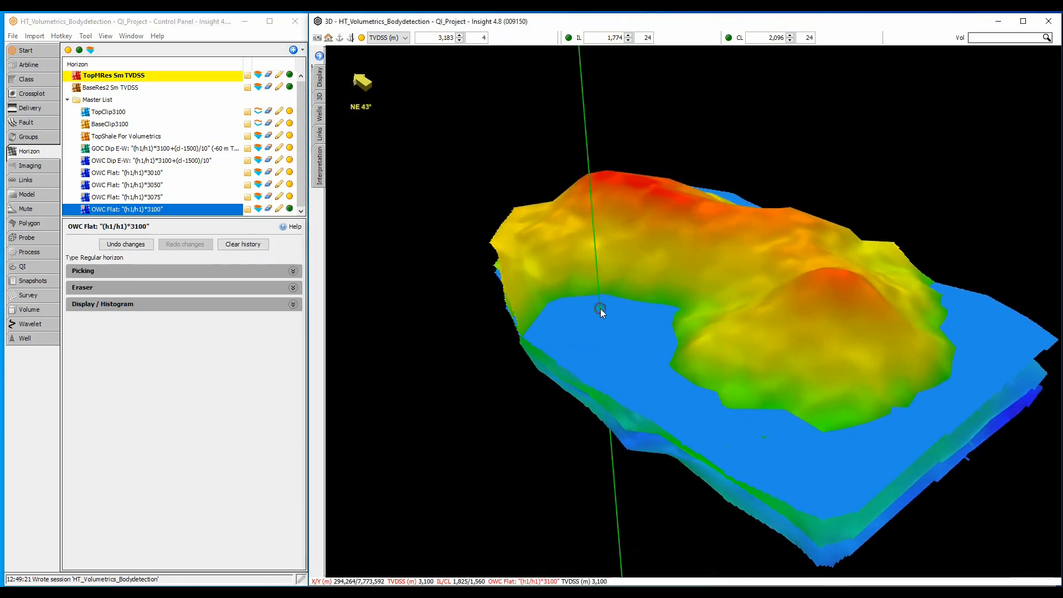
click(289, 209)
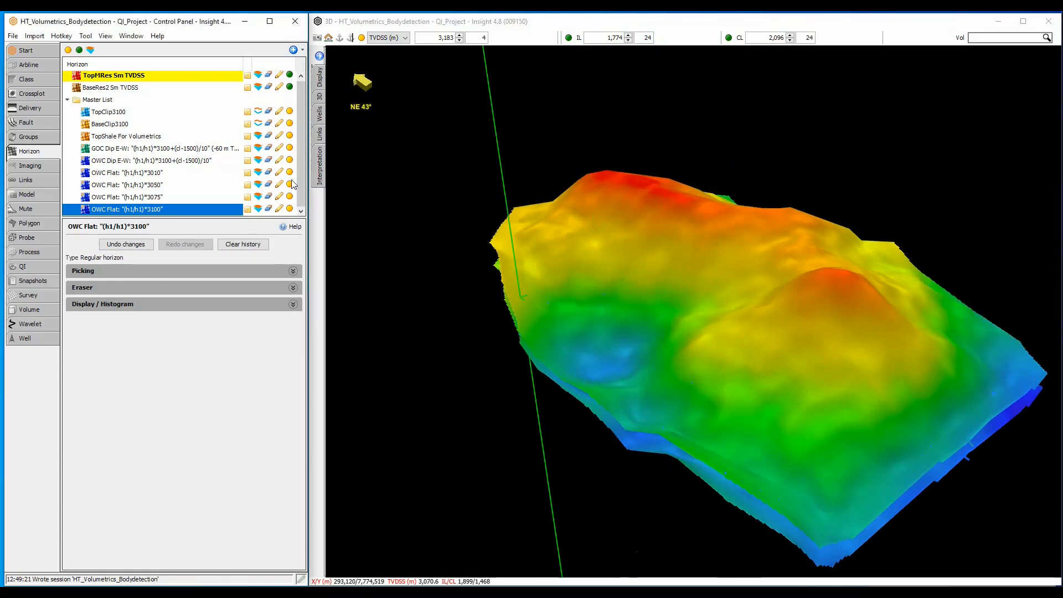
Step: Display the OWC Dip E-W and GOC Dip E-W contact horizons in the 3D view and inspect them against the reservoir top
click(289, 160)
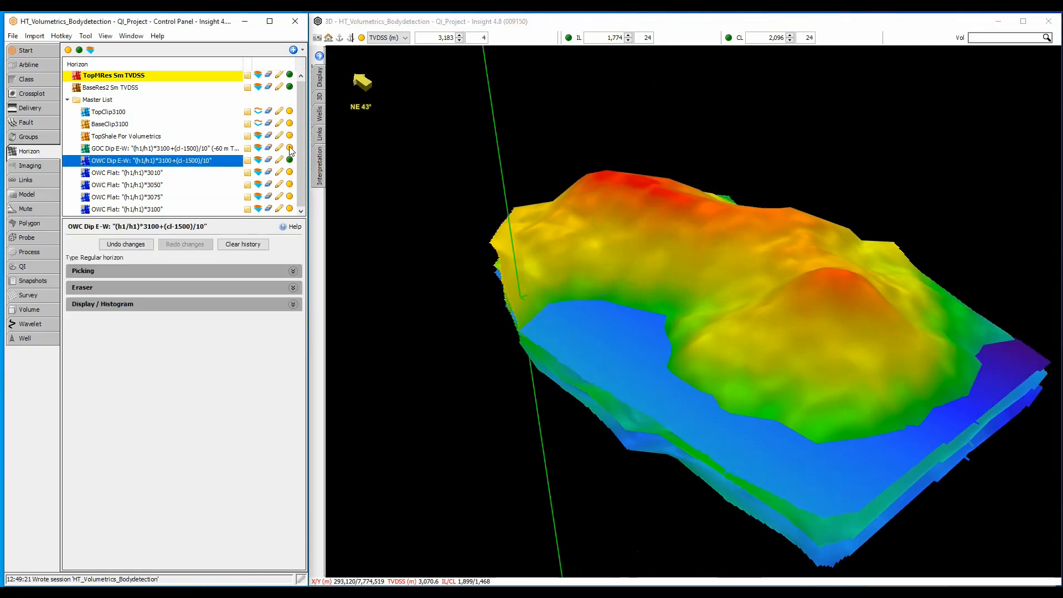
click(290, 147)
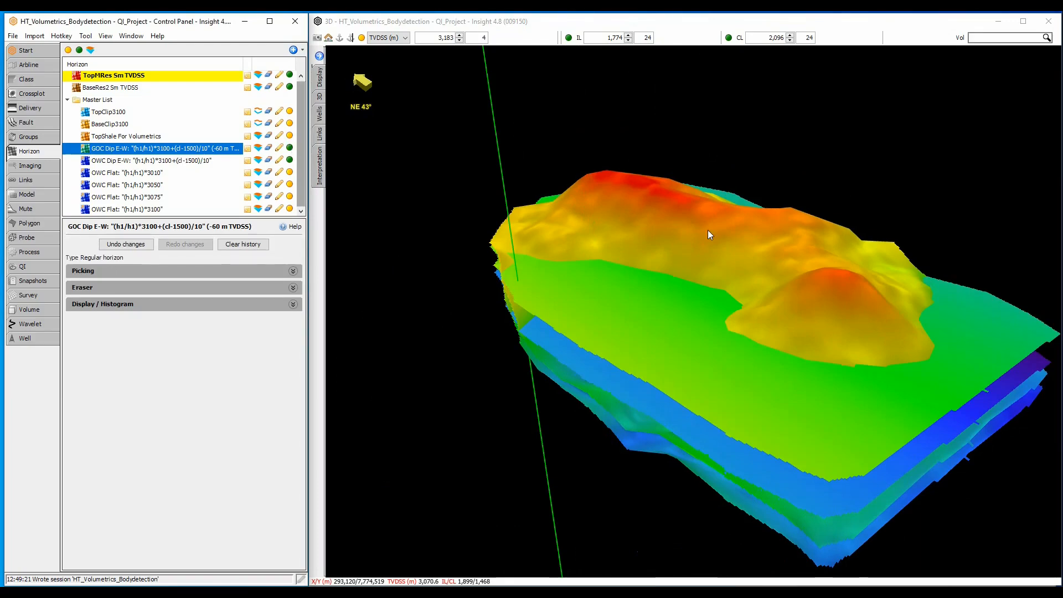
drag(708, 231, 706, 285)
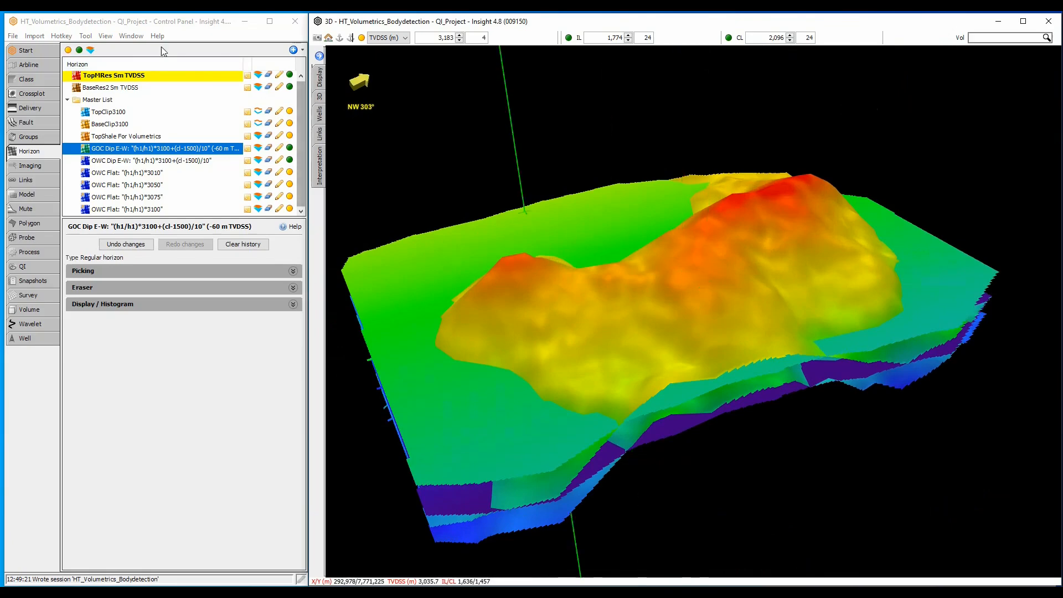
Step: Open a map view and set its horizon operation to Horizon Maths
click(132, 36)
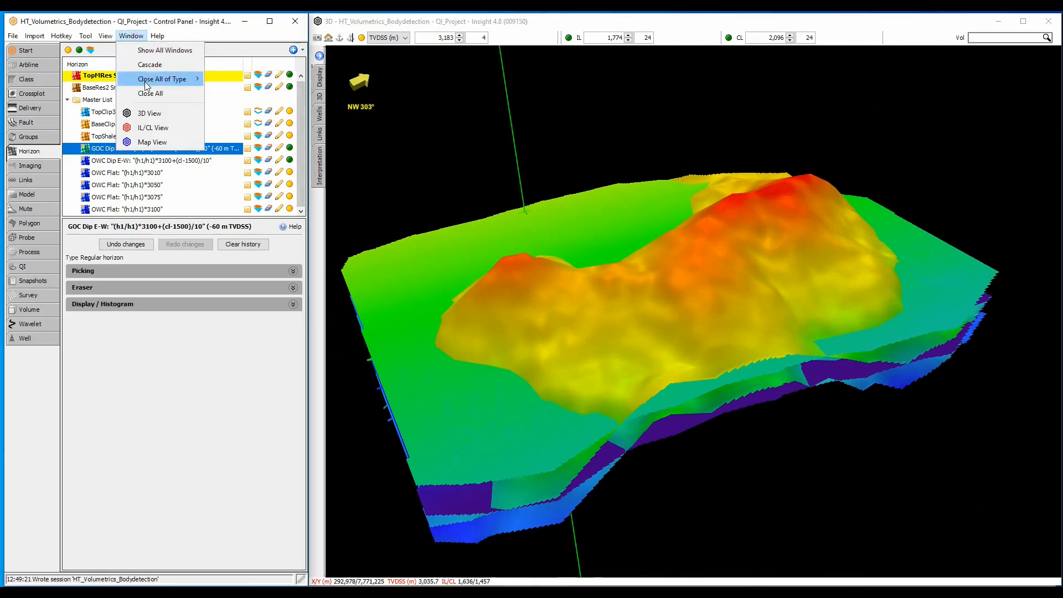
click(160, 142)
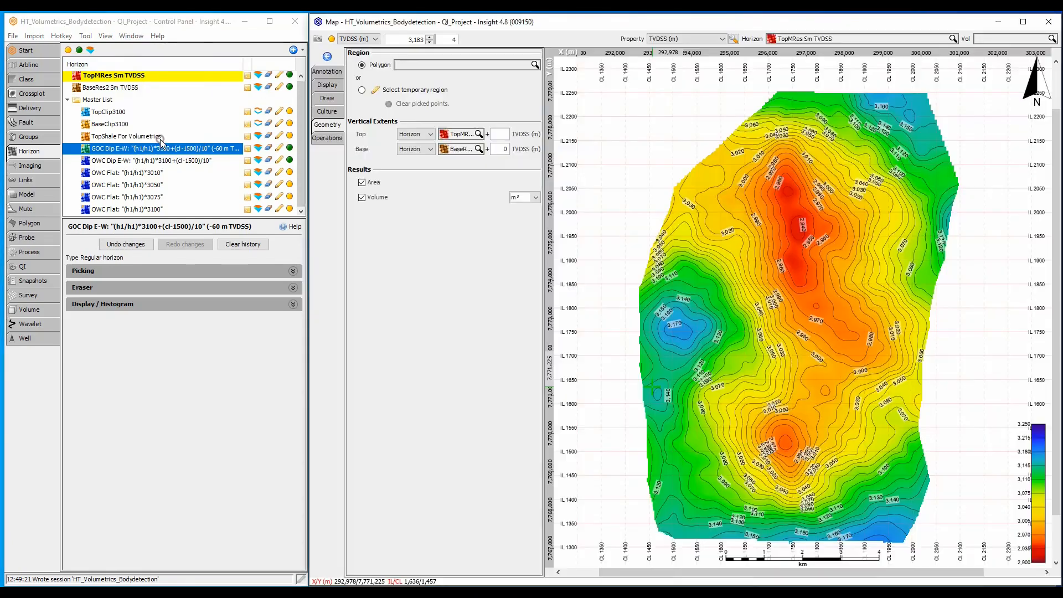
click(326, 138)
click(404, 54)
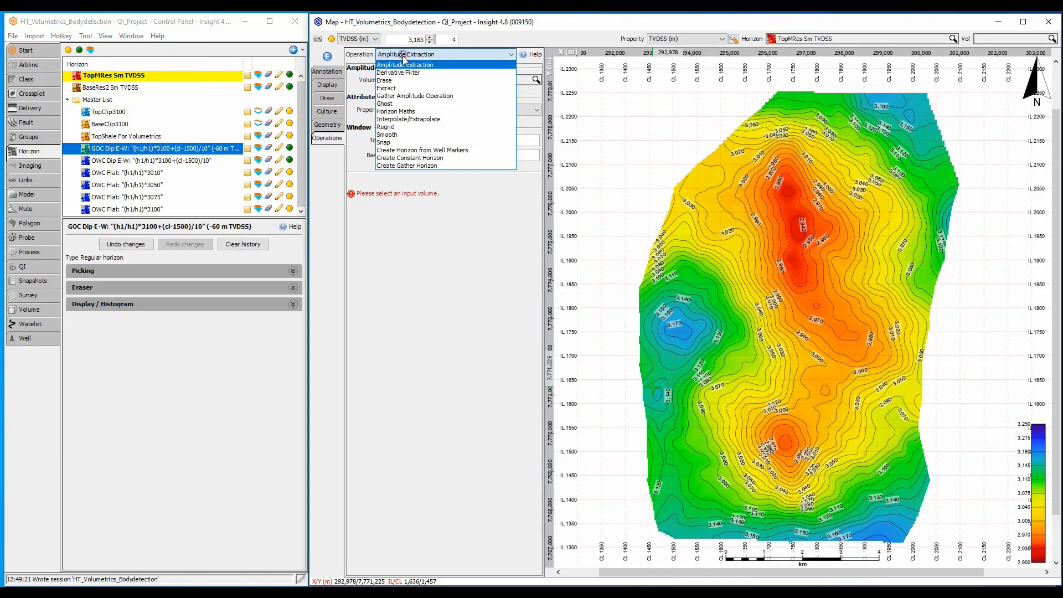
click(398, 111)
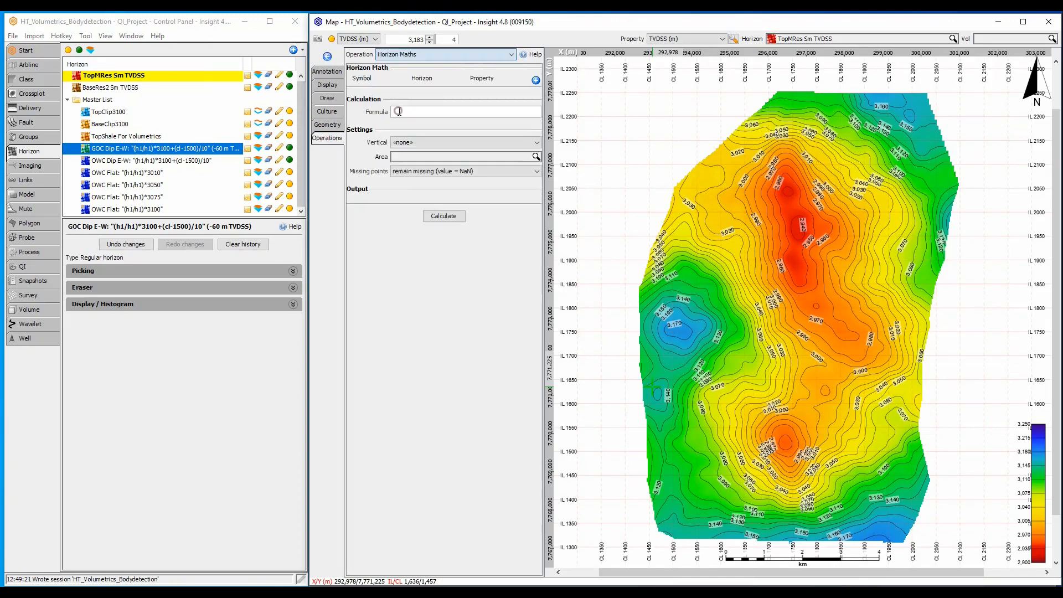
Step: Add two Horizon Maths inputs, with h1 as TopMRes Sm TVDSS and h2 as BaseRes2 Sm TVDSS
click(535, 80)
click(535, 80)
click(422, 94)
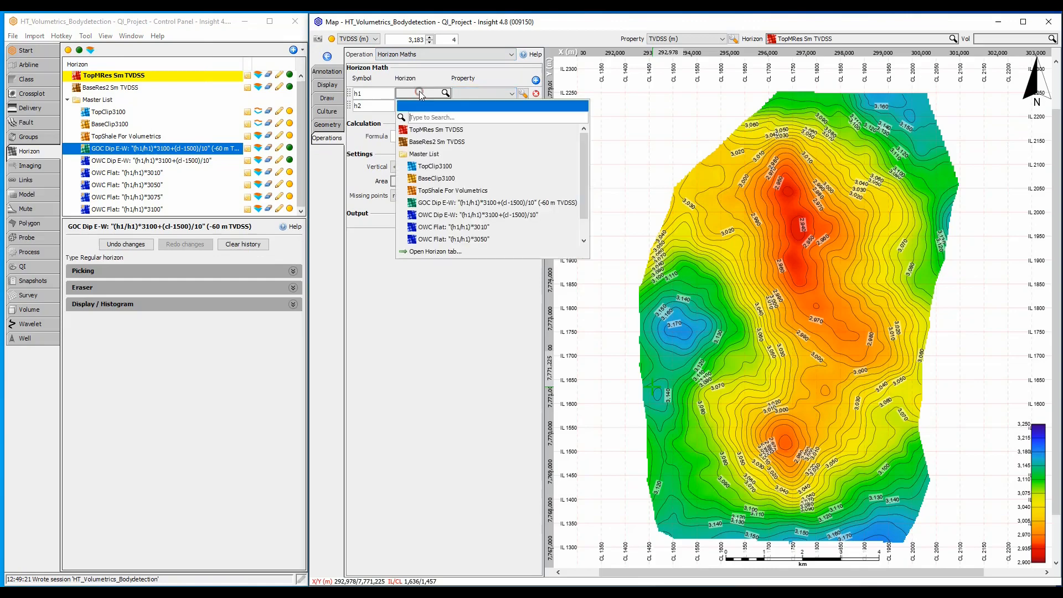
click(425, 129)
click(421, 106)
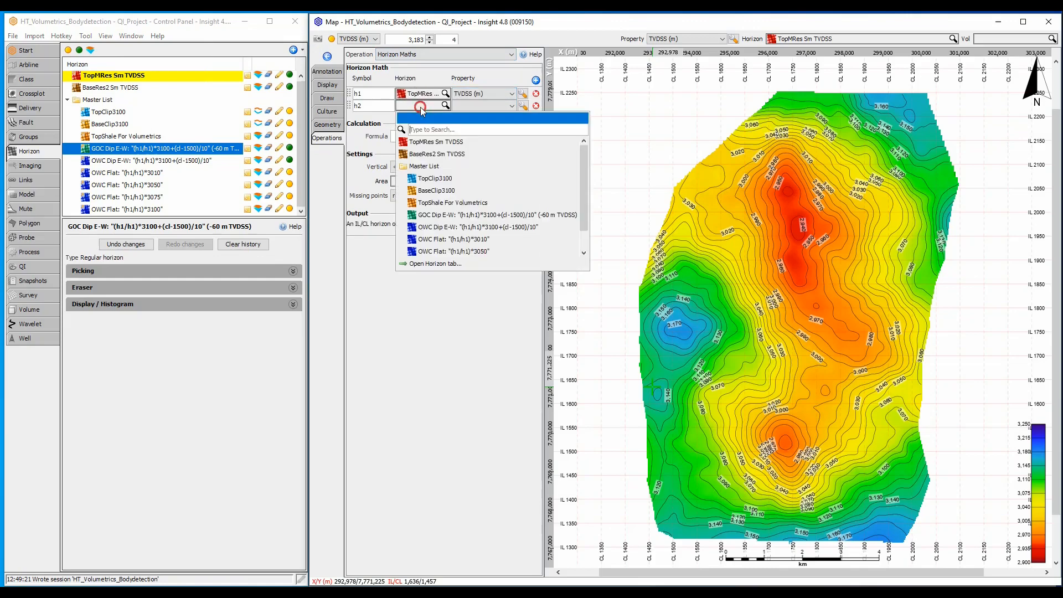
click(433, 155)
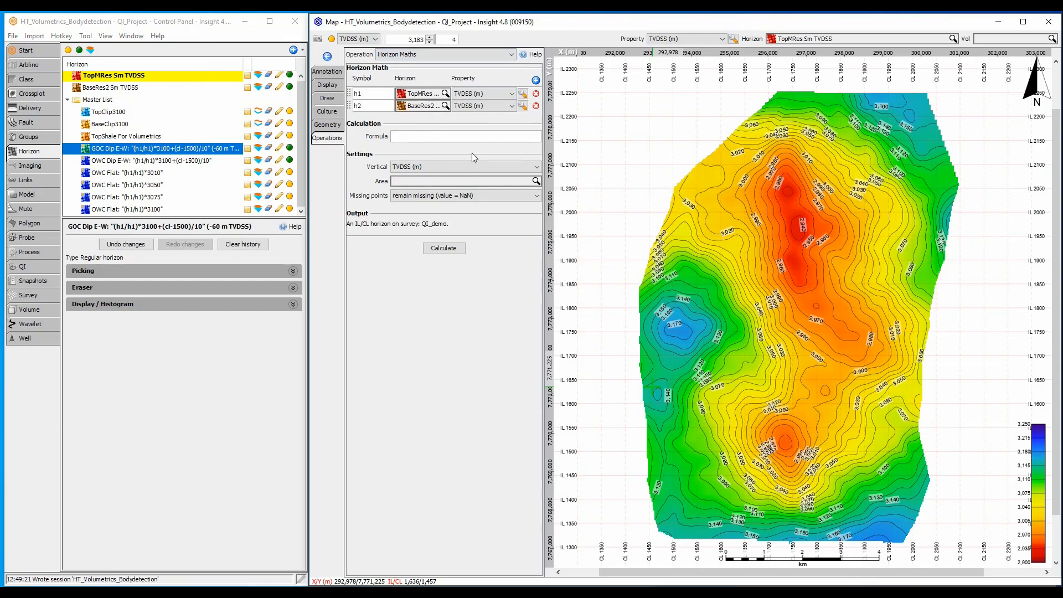
Step: Calculate a flat contact preview with the formula h1 / h1 *3010 and discard the preview
text(h1 / h1)
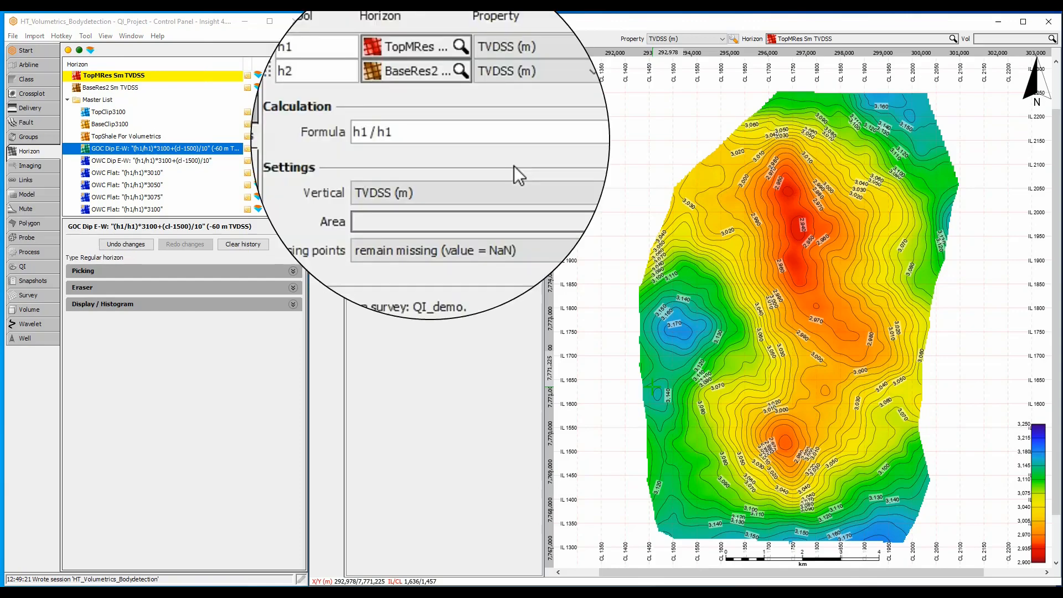
text( *3010)
click(449, 247)
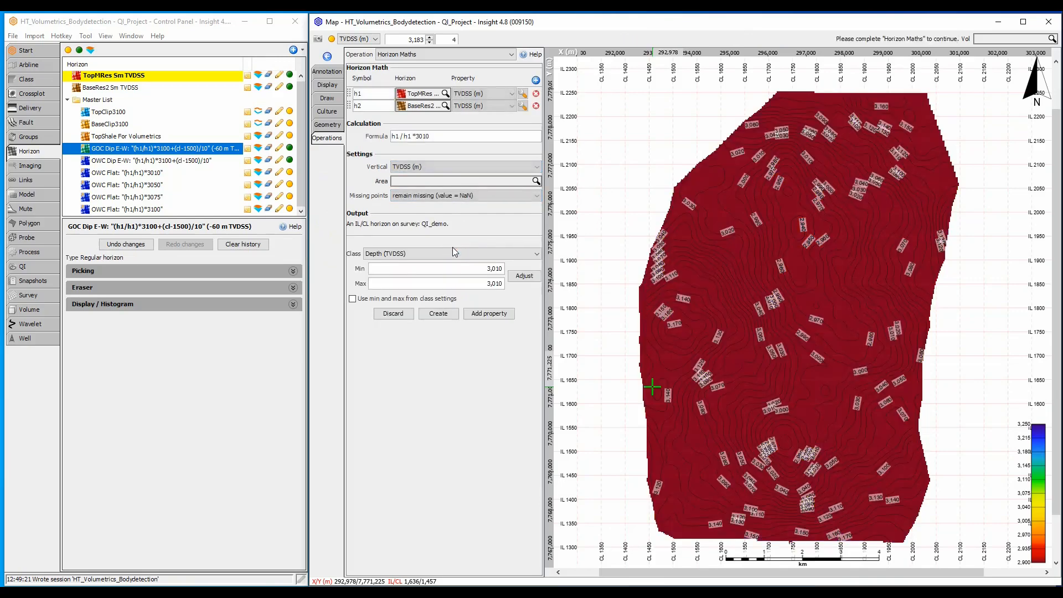
click(393, 313)
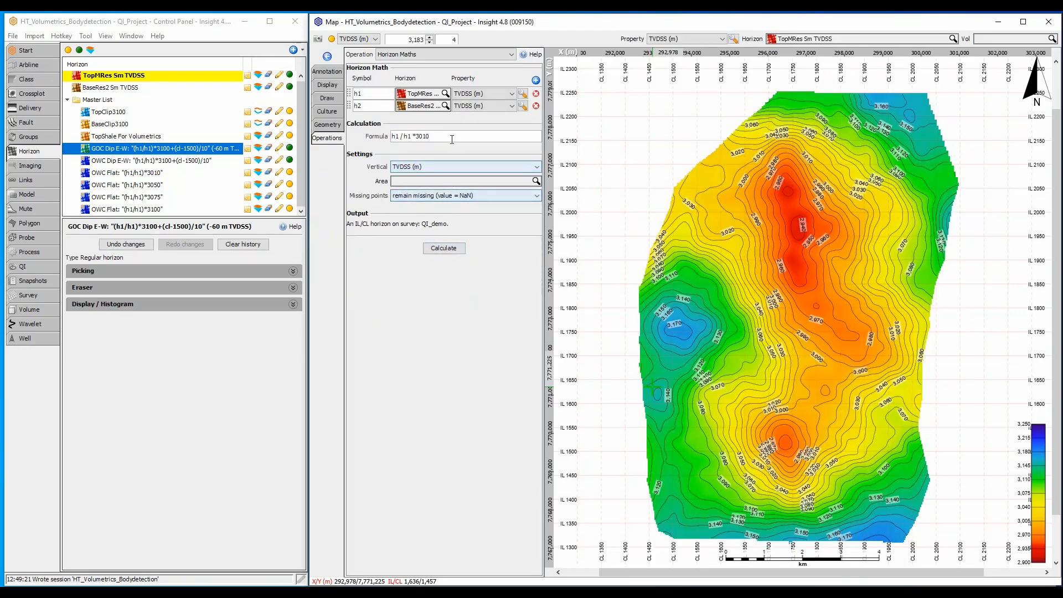
Step: Extend the formula to h1 / h1 *3010 + (cl - 1500) / 10, calculate the dipping contact preview, and discard it
click(452, 139)
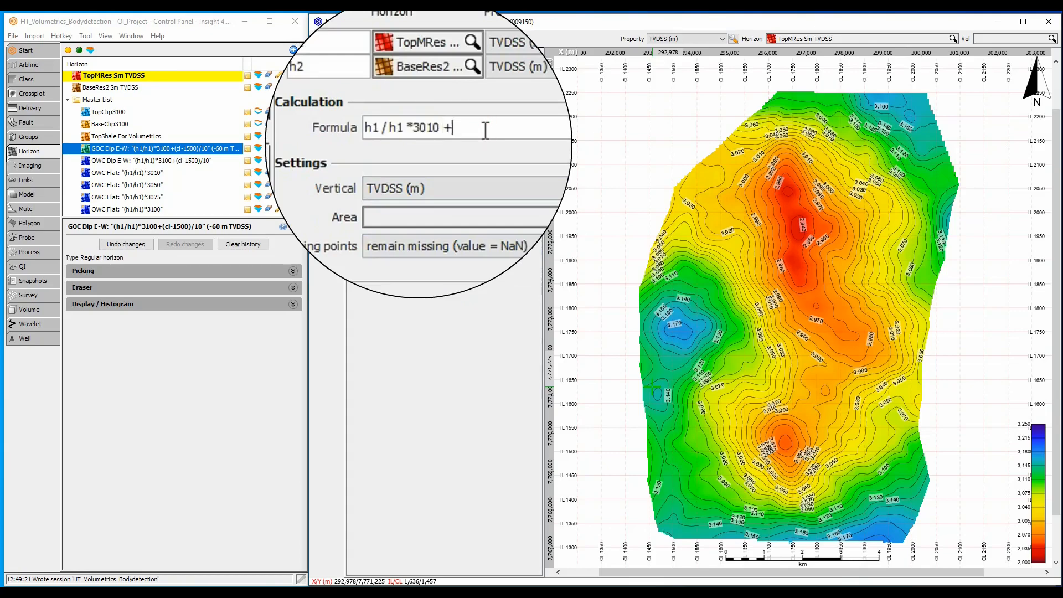
text(+ ()
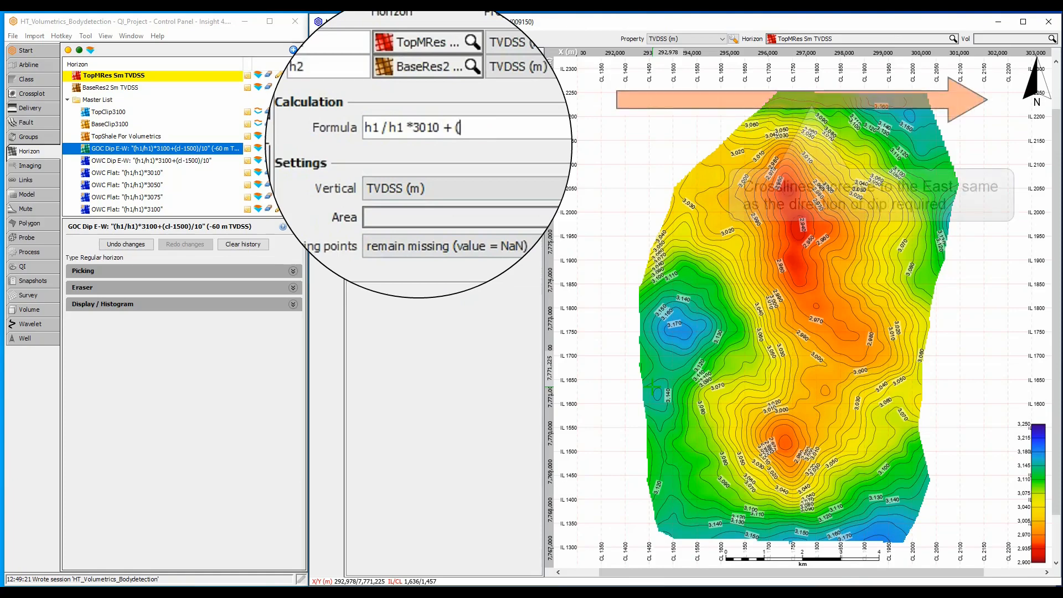
text(cl - )
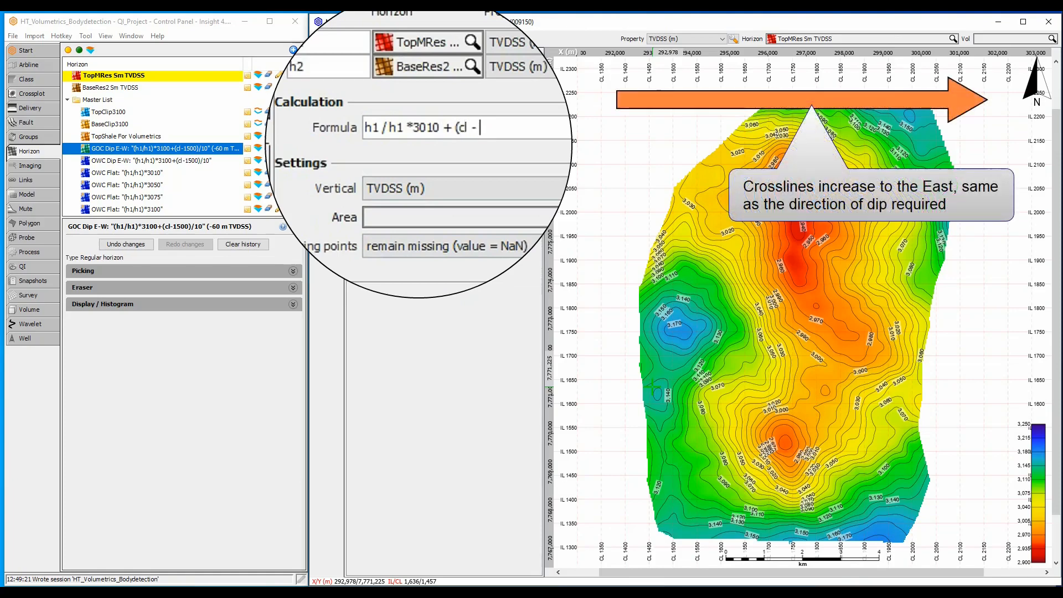
text(1500))
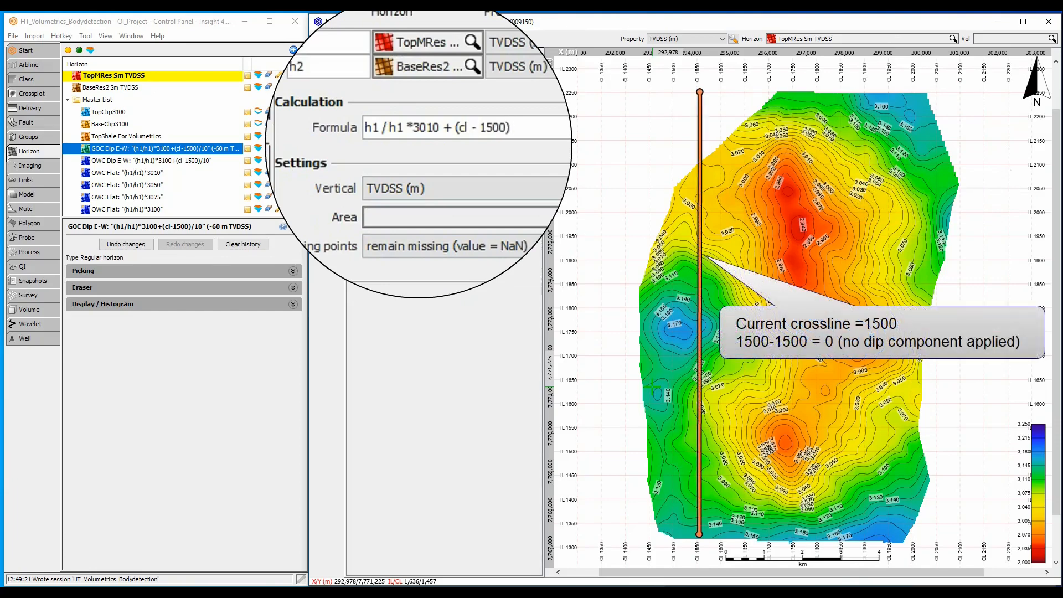
text( / 10)
click(444, 227)
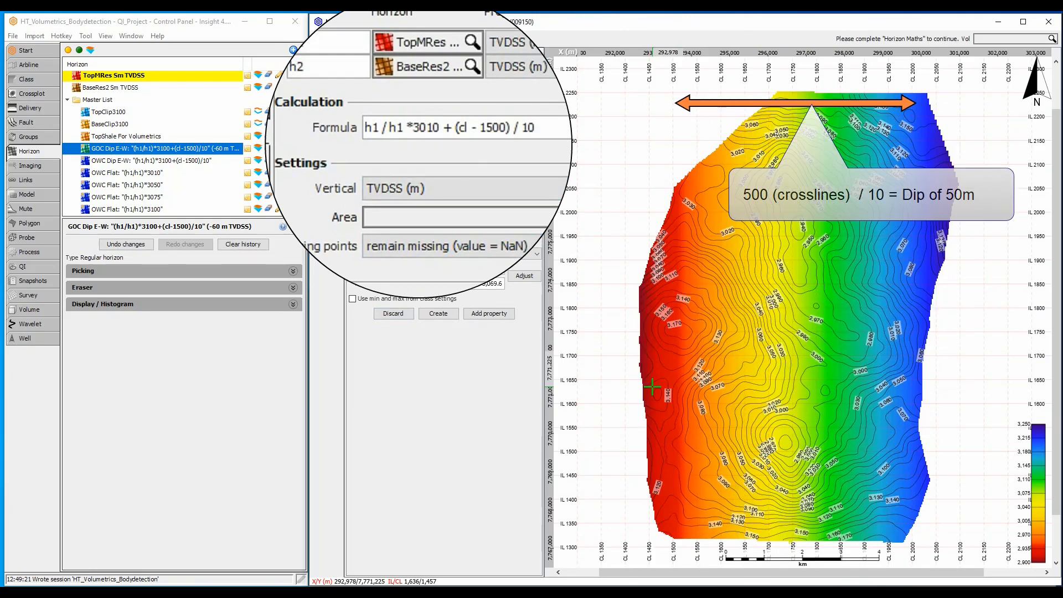
click(391, 314)
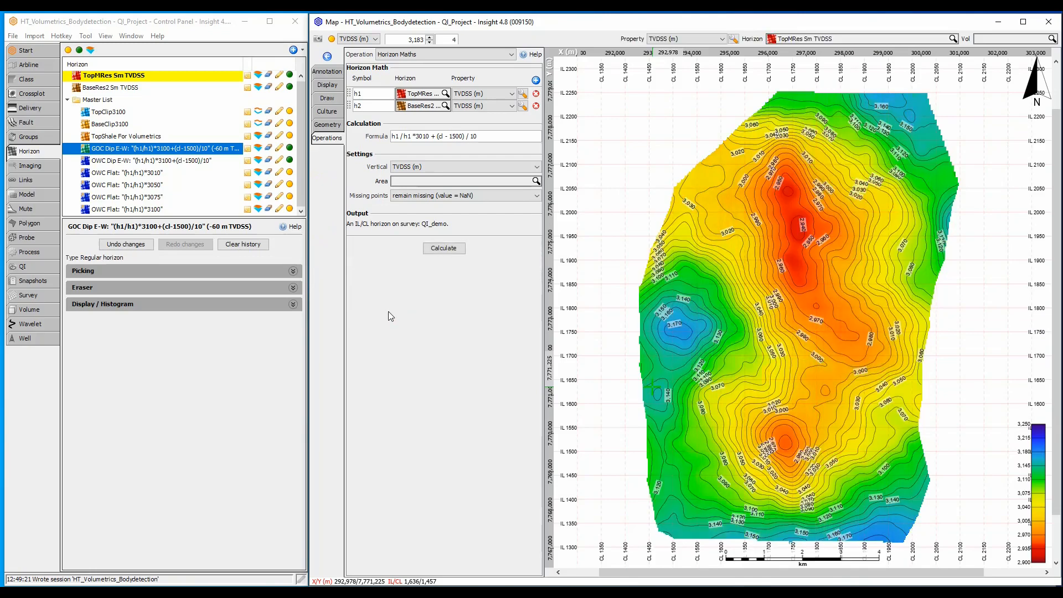
Step: Return to the 3D view to inspect the dipping contacts, and open an IL/CL section view
click(131, 36)
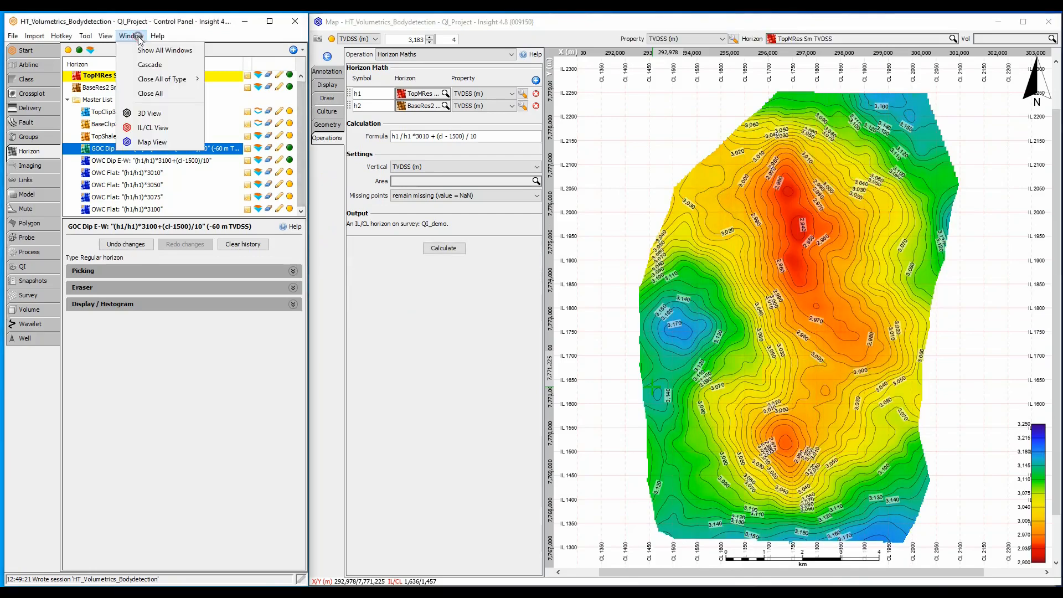
click(153, 113)
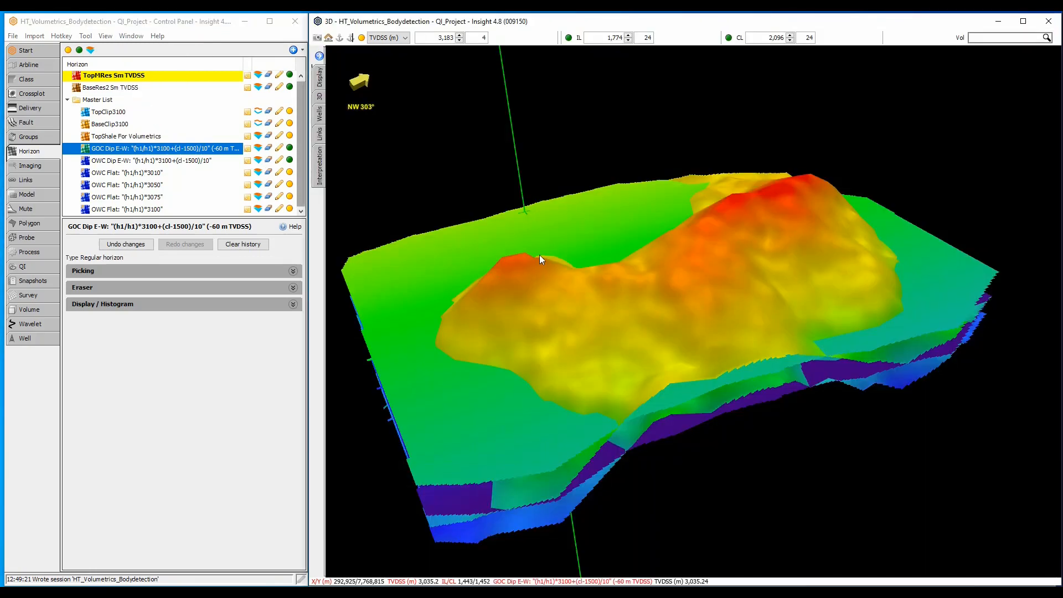
drag(542, 255, 579, 275)
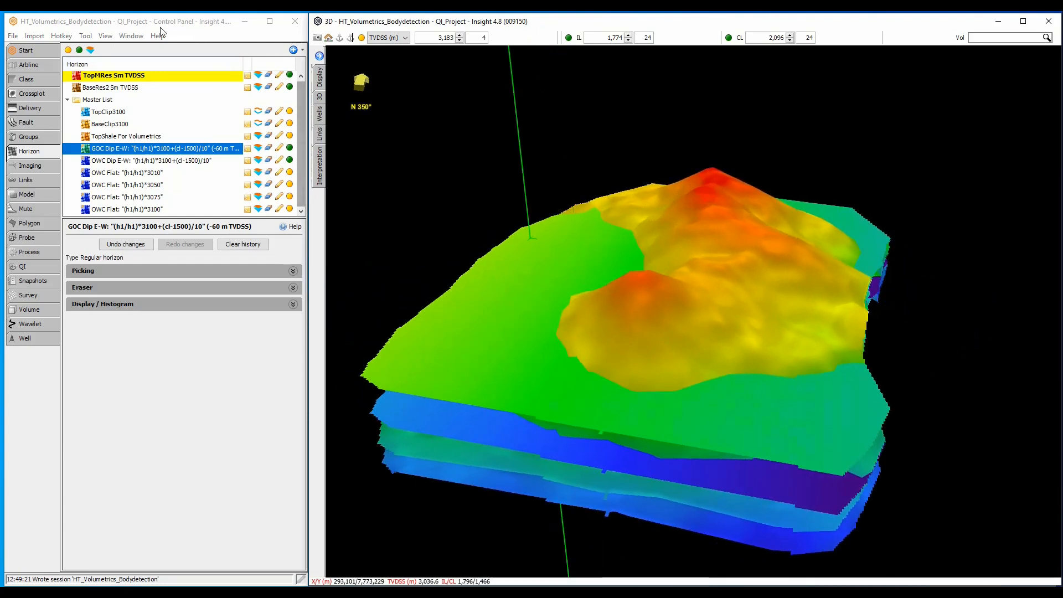
click(130, 36)
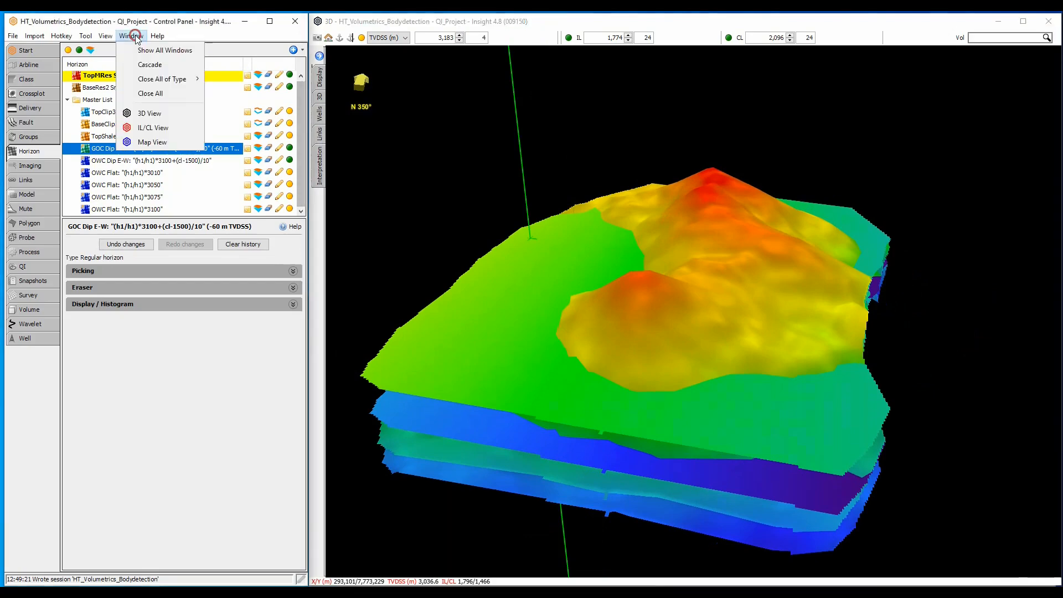
click(152, 127)
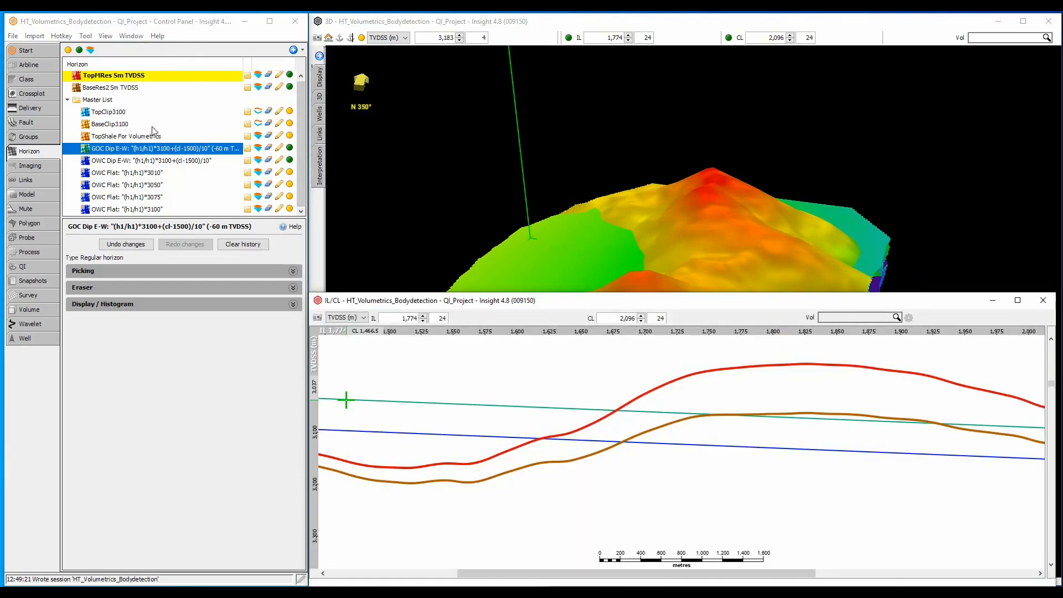
Step: Open the Reservoir [Volume Maths] process settings and display the Reservoir volume in the IL/CL view
click(51, 255)
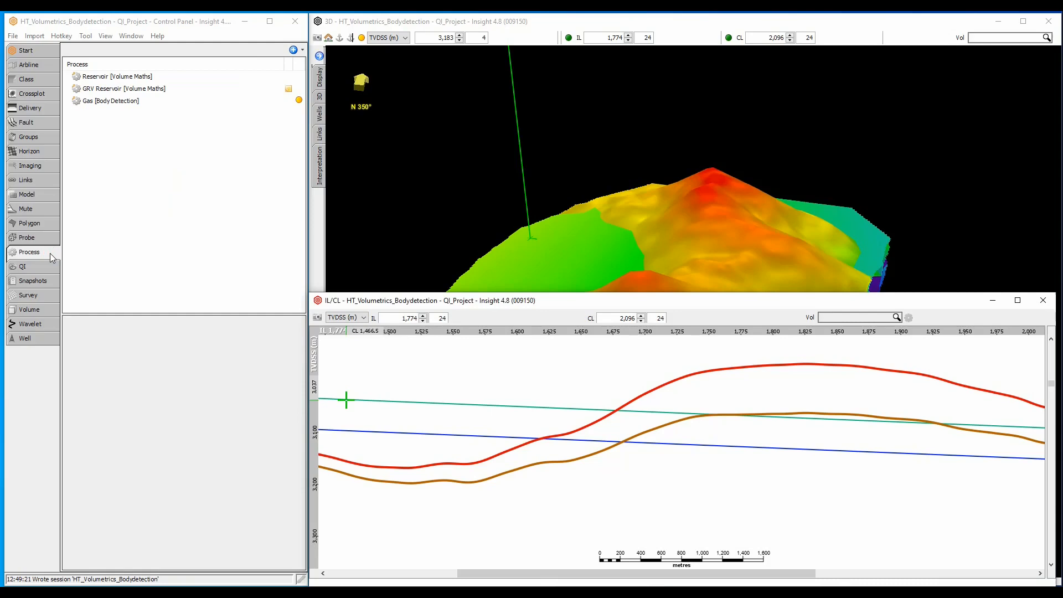
click(94, 76)
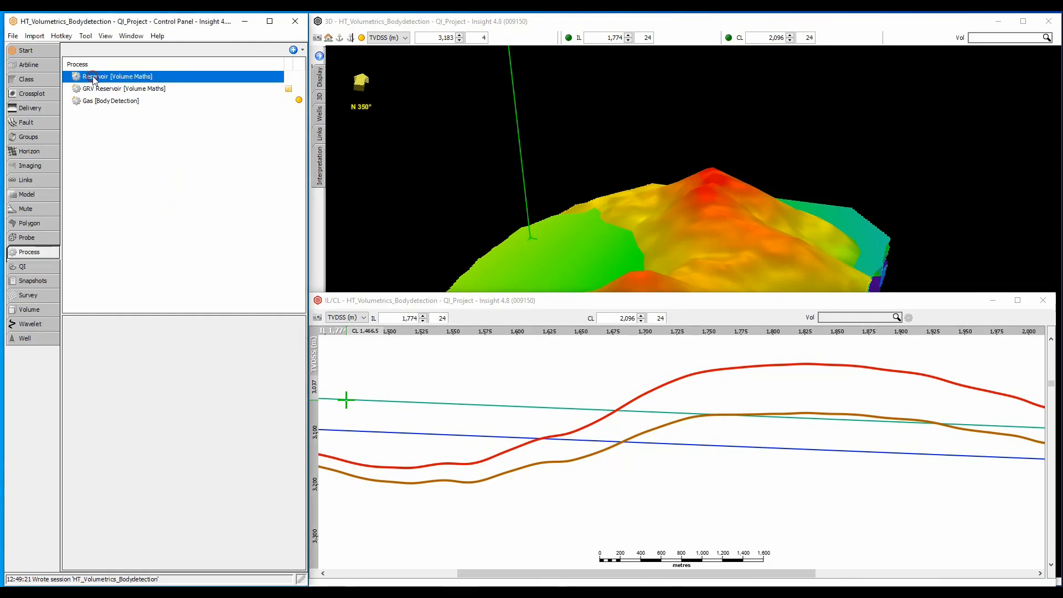
drag(118, 314, 125, 224)
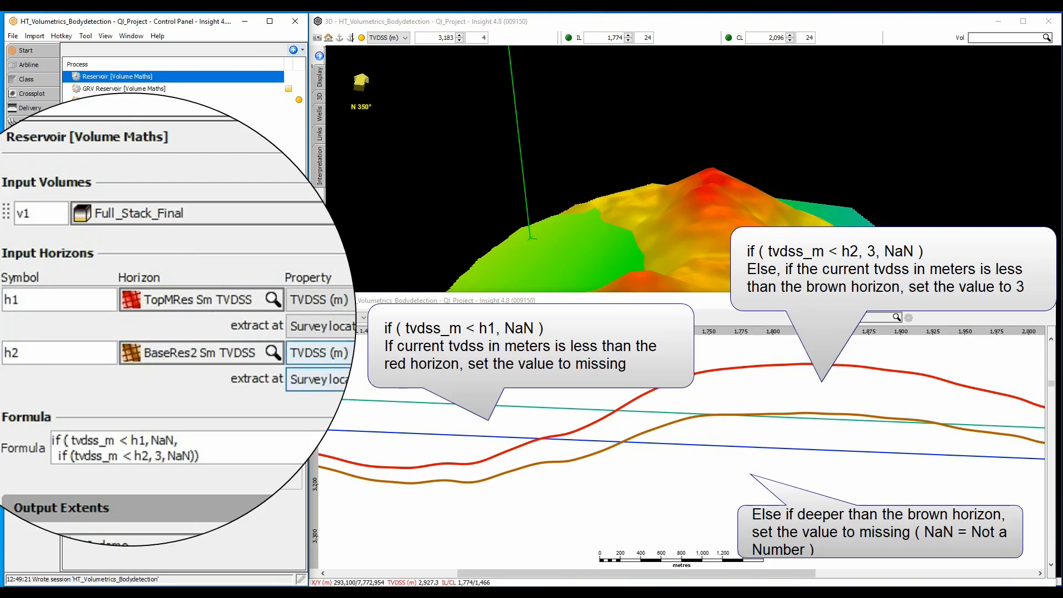
click(896, 318)
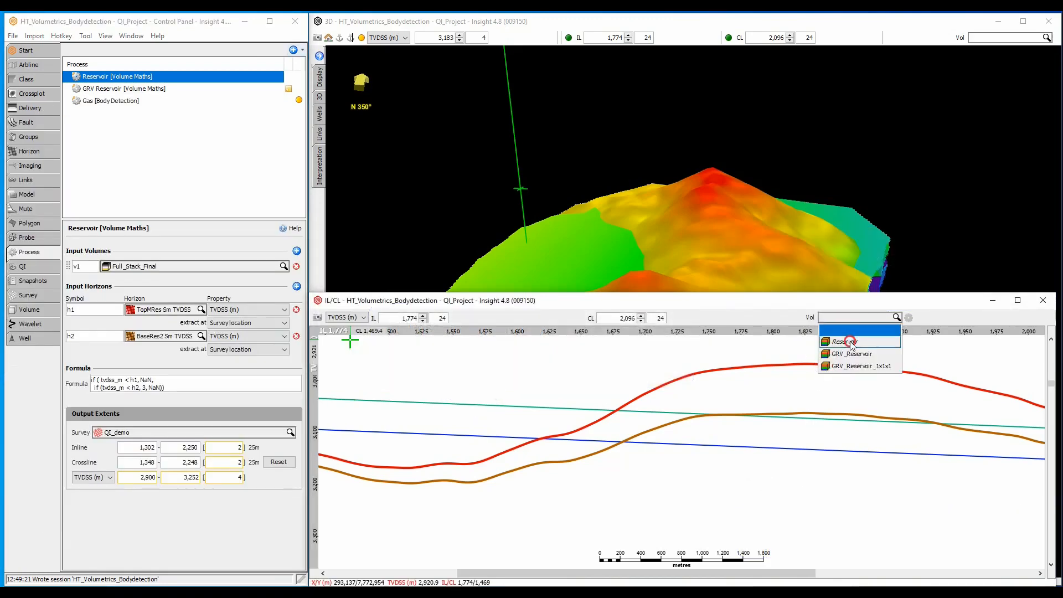
click(850, 341)
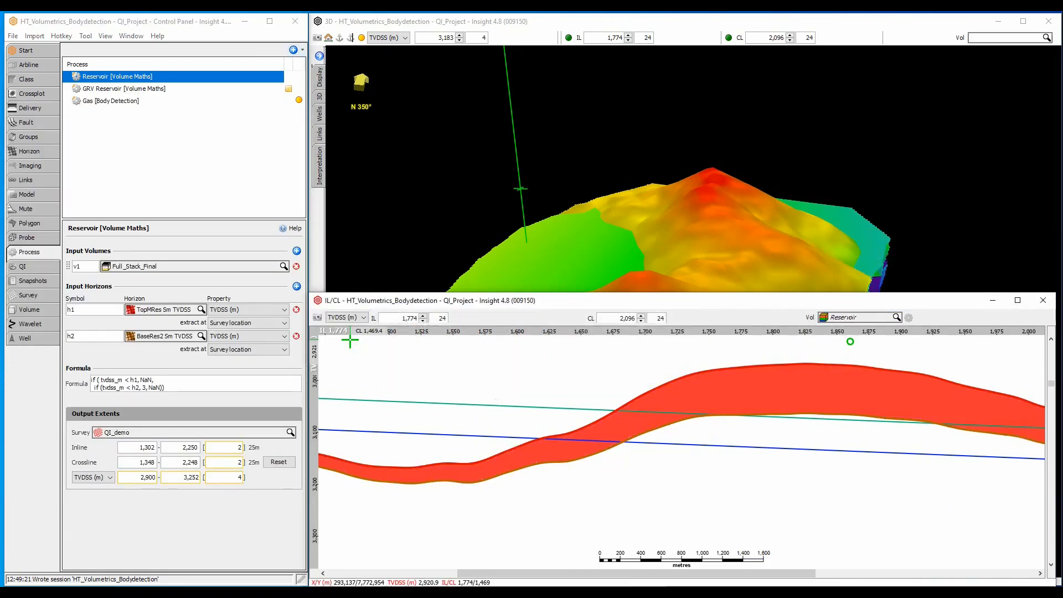
Step: Open the GRV Reservoir [Volume Maths] process settings and display the GRV_Reservoir volume in the IL/CL view
click(157, 90)
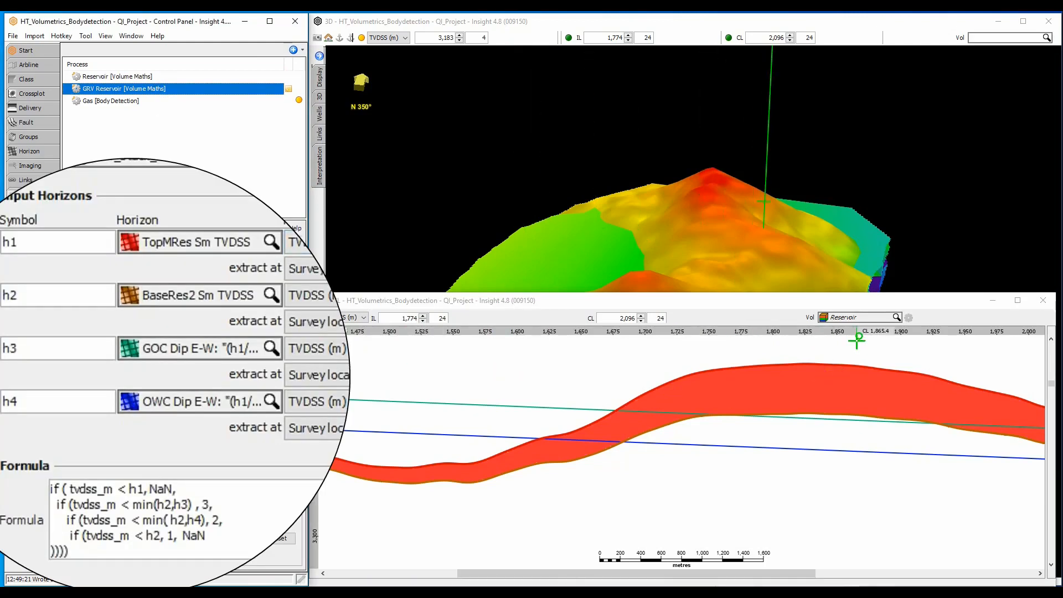
click(862, 318)
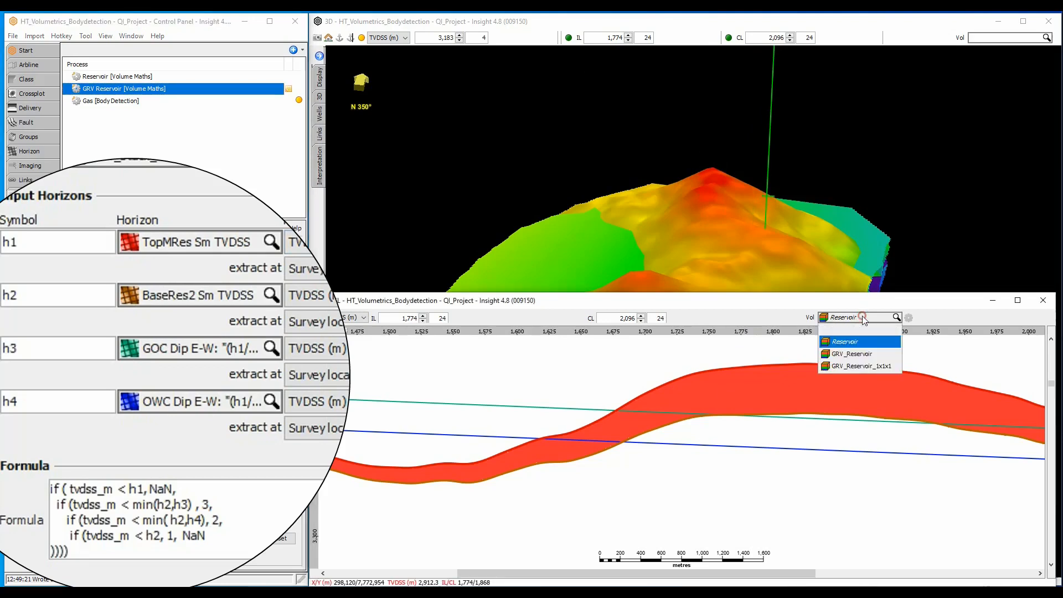
click(862, 355)
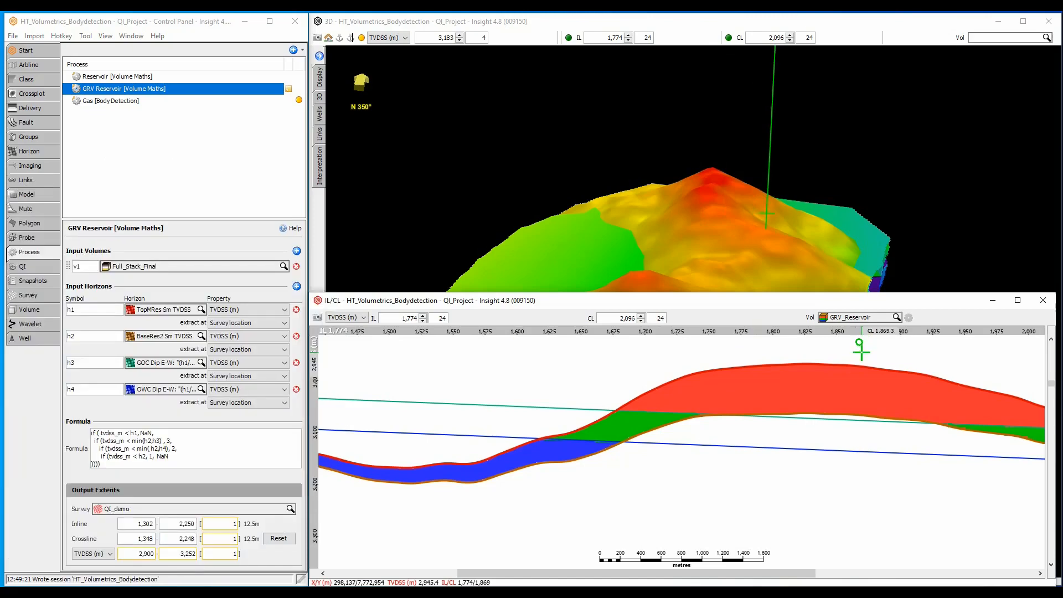
Step: Bring the 3D view to the front and display the GRV_Reservoir volume in it
click(695, 28)
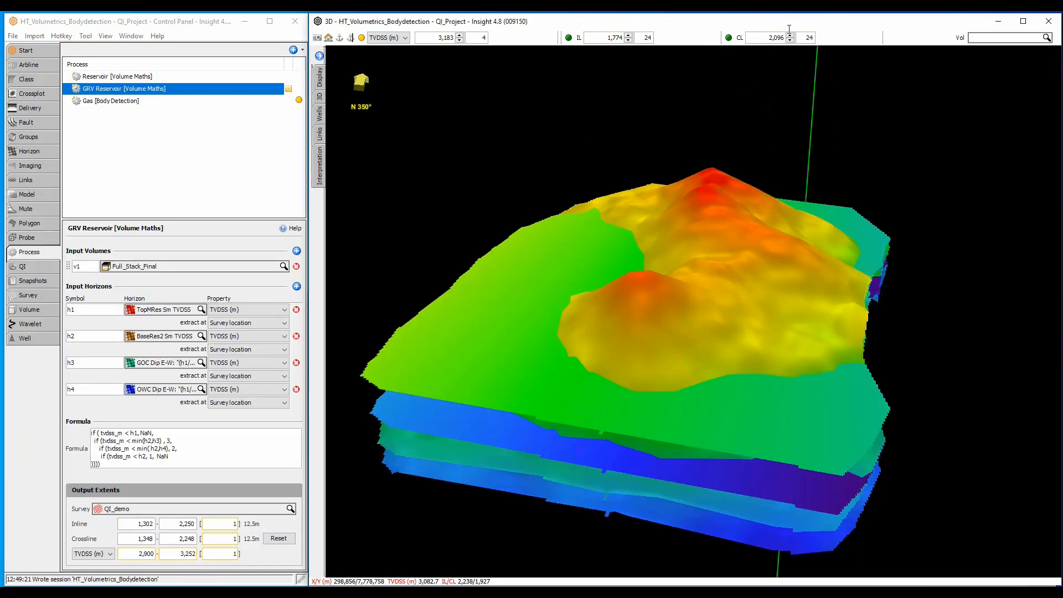
click(979, 37)
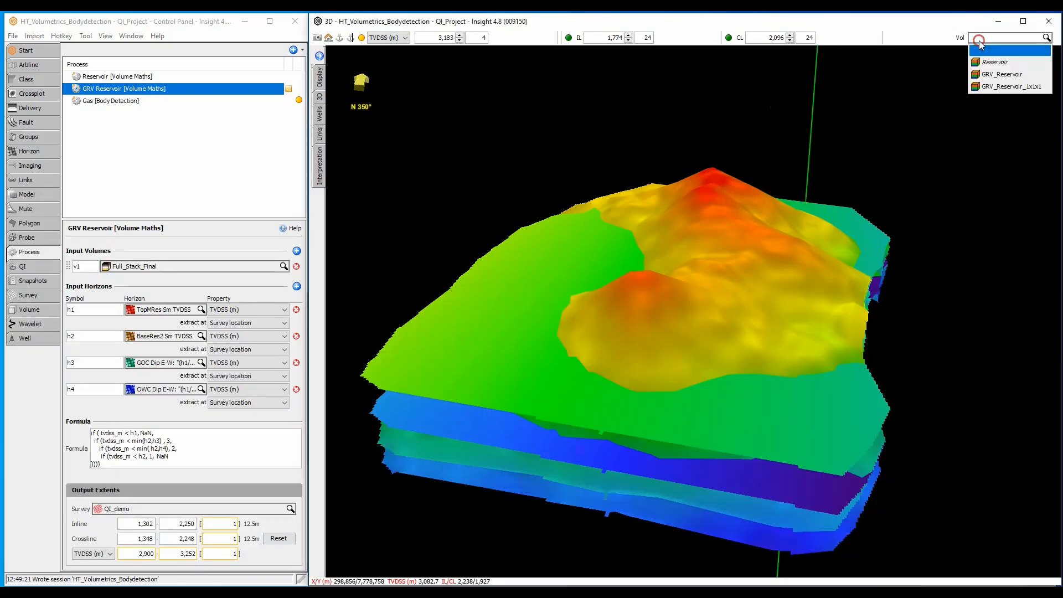
click(999, 75)
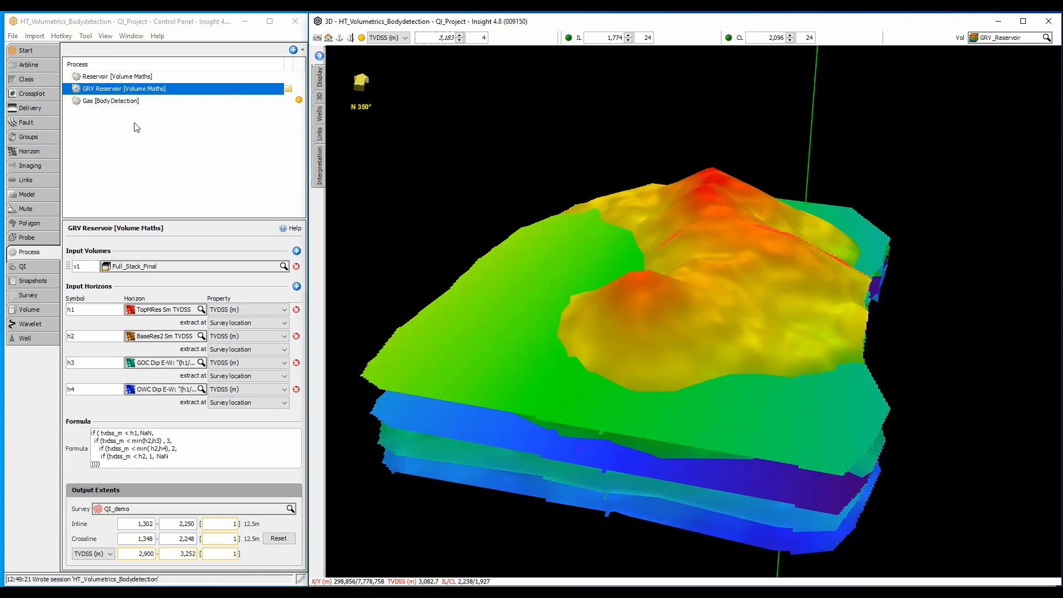
Step: Hide all horizons in the 3D view and move the crossline slice to CL 1,664
click(36, 150)
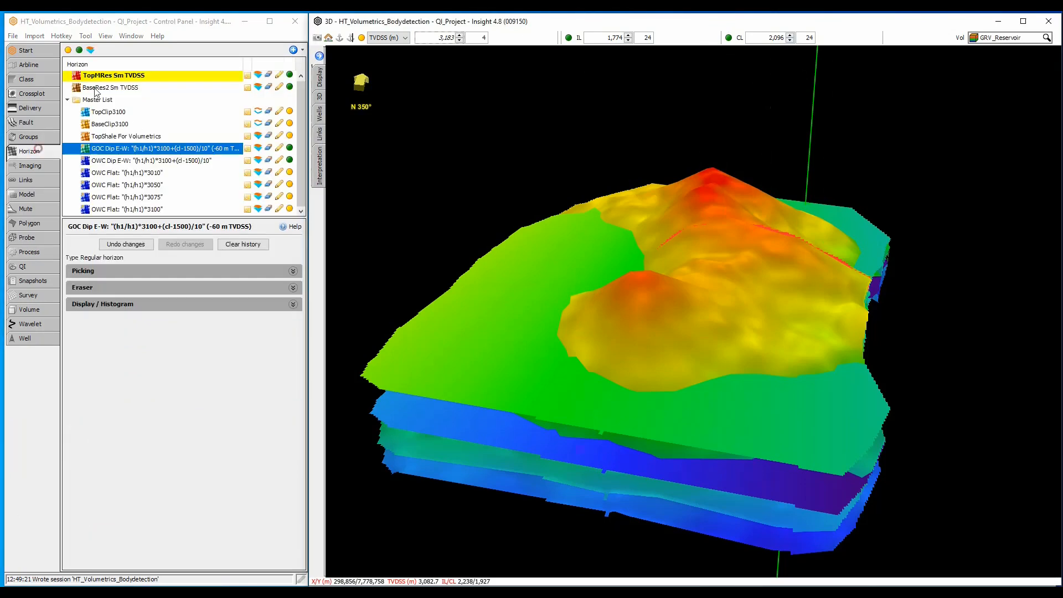
click(68, 50)
click(708, 350)
drag(705, 348, 688, 362)
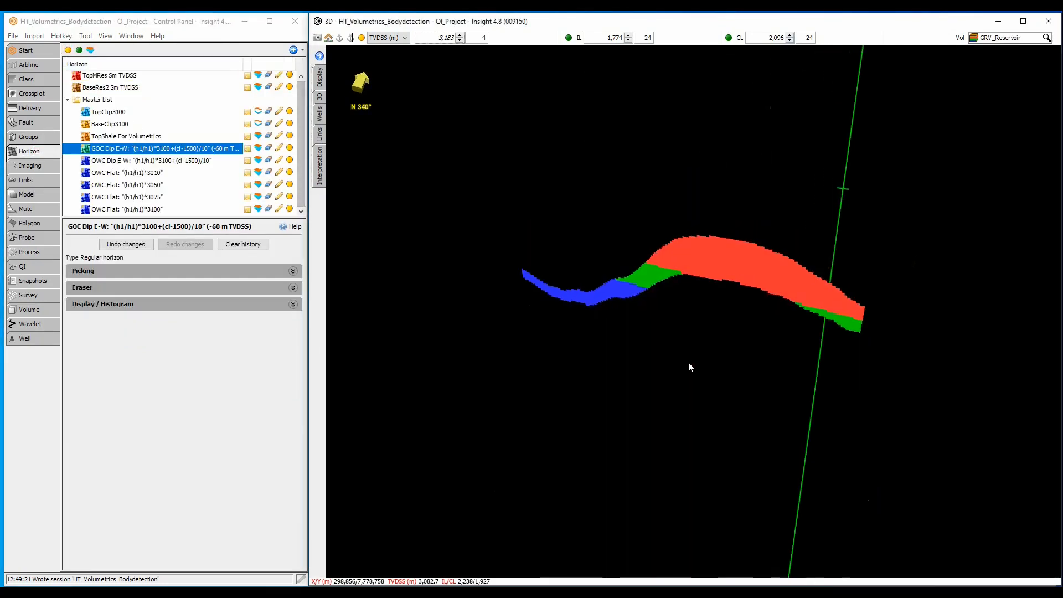
scroll(766, 37, down, 8)
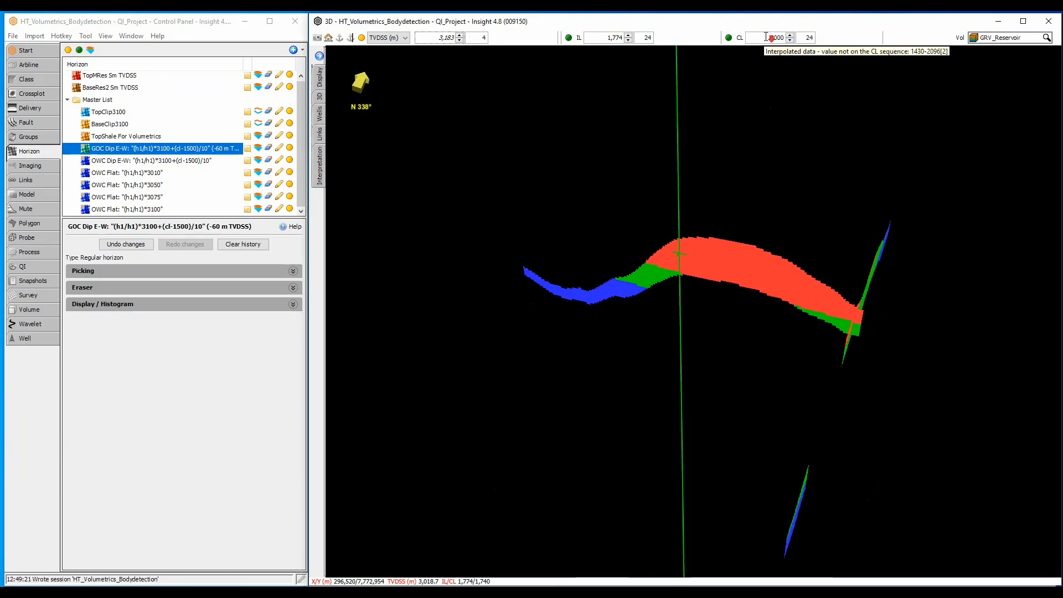
scroll(766, 37, down, 8)
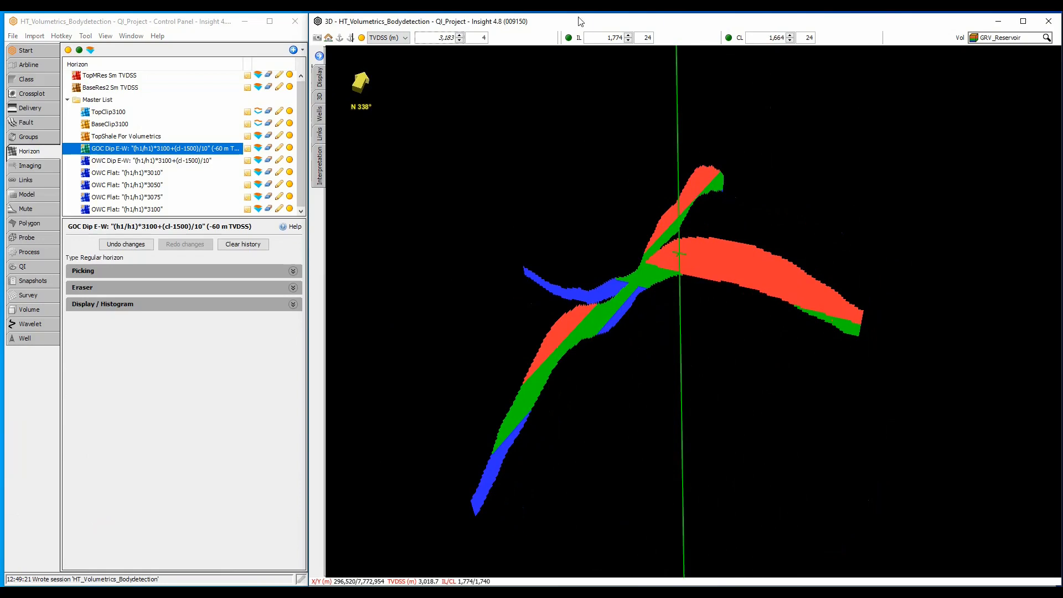
Step: Enable volume visualisation with the WW_Volumetrics_Visualisation probe and hide the inline and crossline slices in the 3D view
click(319, 98)
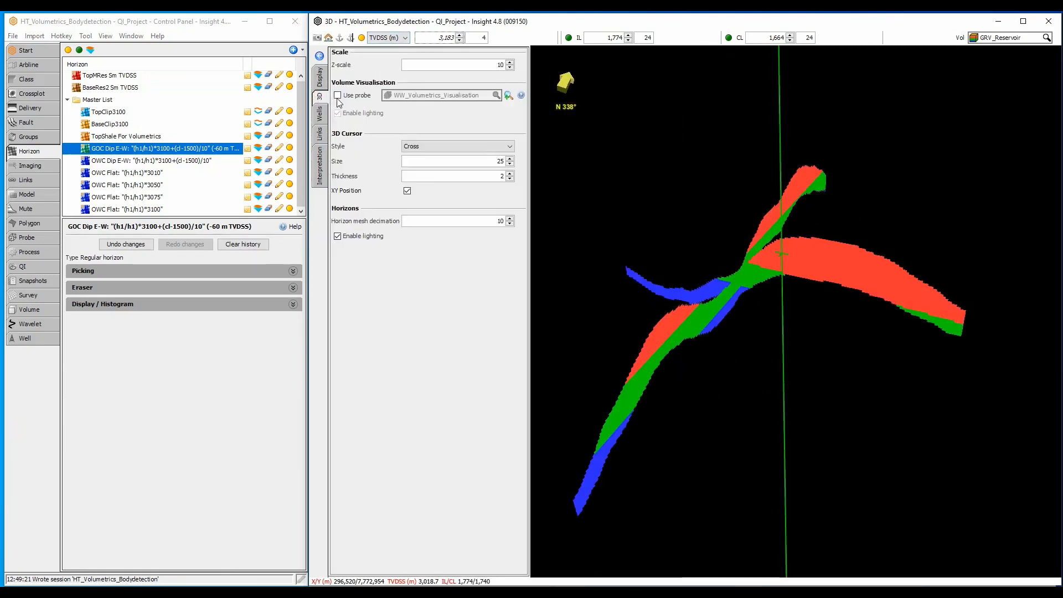
click(337, 96)
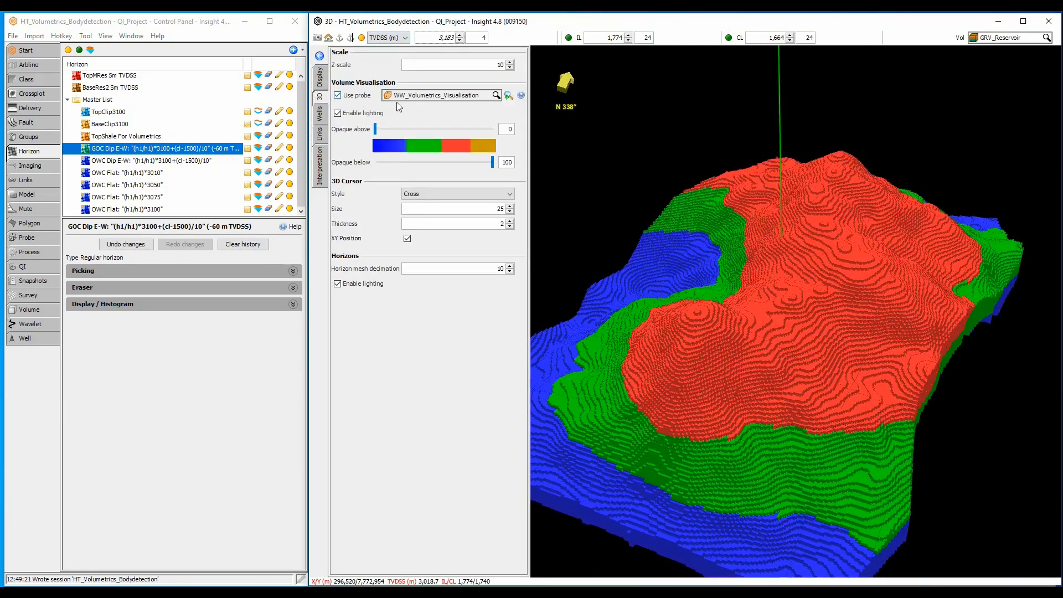
drag(531, 138, 504, 130)
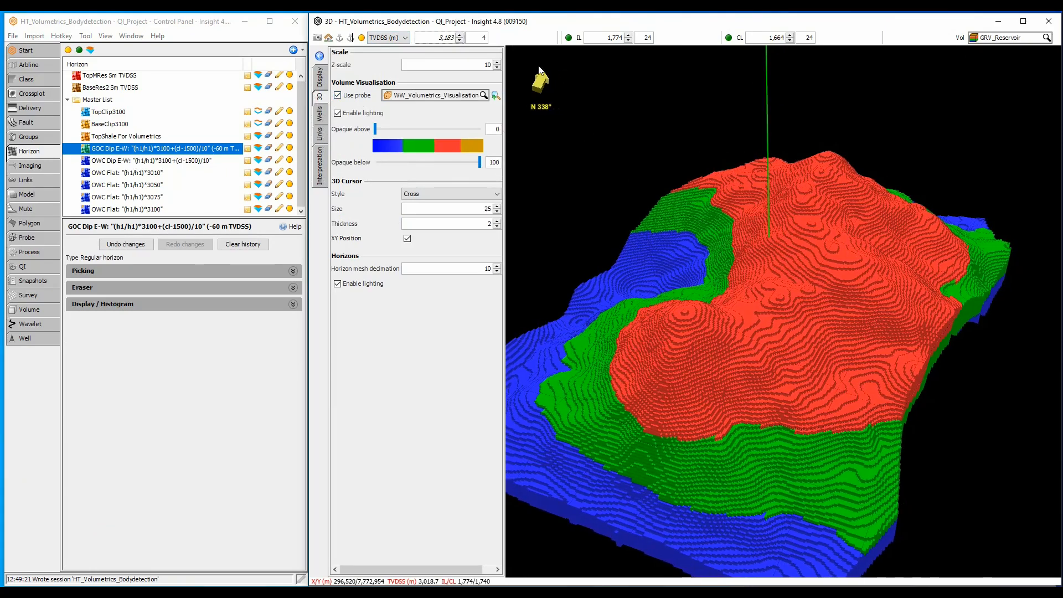
click(569, 38)
click(729, 38)
mouse_move(844, 290)
mouse_down()
mouse_move(762, 265)
mouse_move(725, 207)
mouse_move(716, 158)
mouse_move(846, 303)
mouse_up()
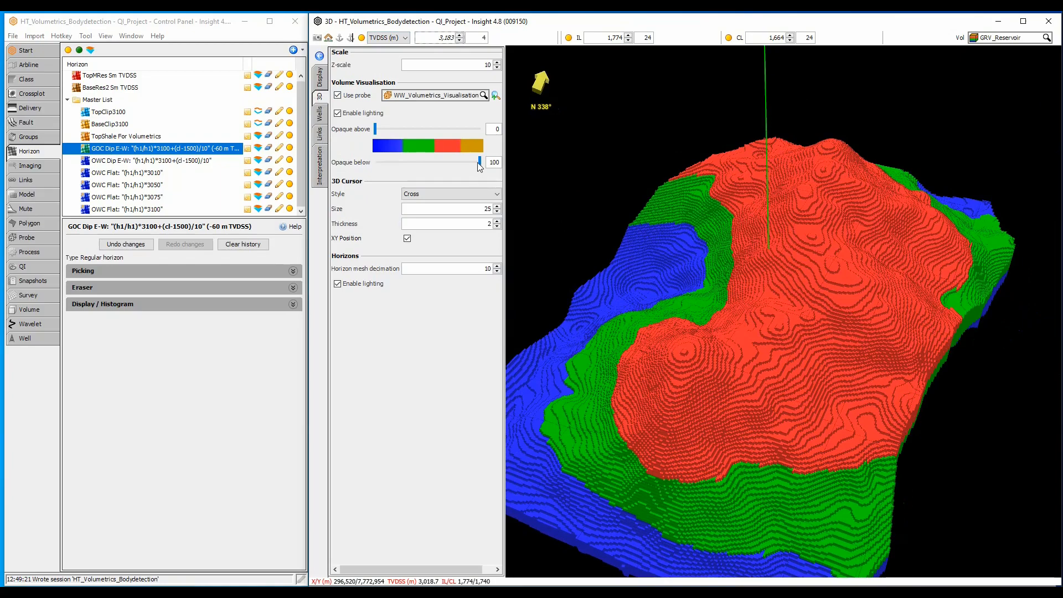
Step: Isolate the blue zone with opaque below 25.9, and the green zone with opaque above 29.4 and below 50.2
drag(480, 165, 471, 168)
drag(451, 162, 401, 162)
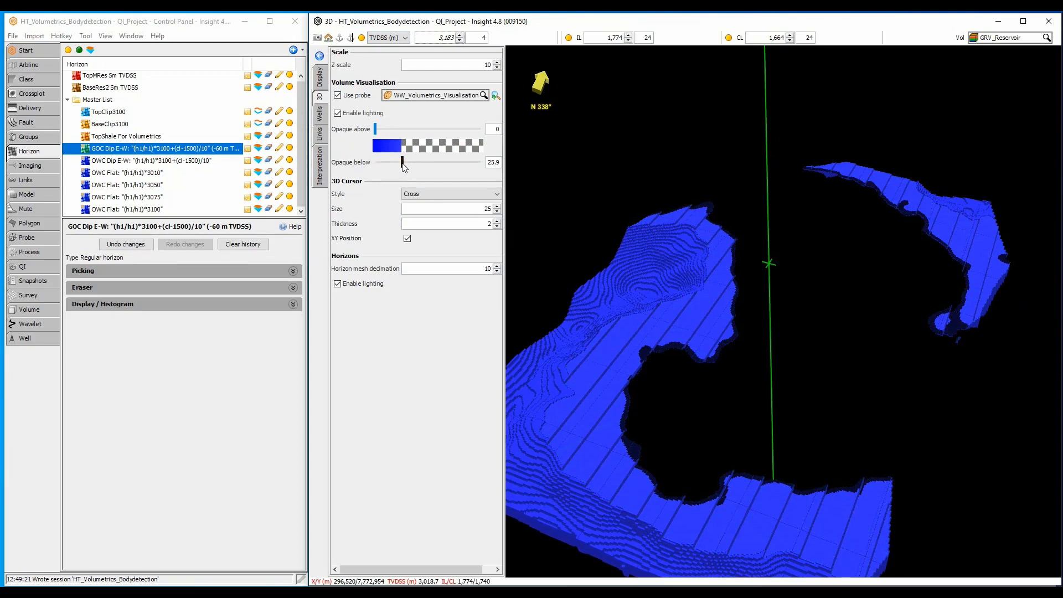
drag(402, 164, 428, 166)
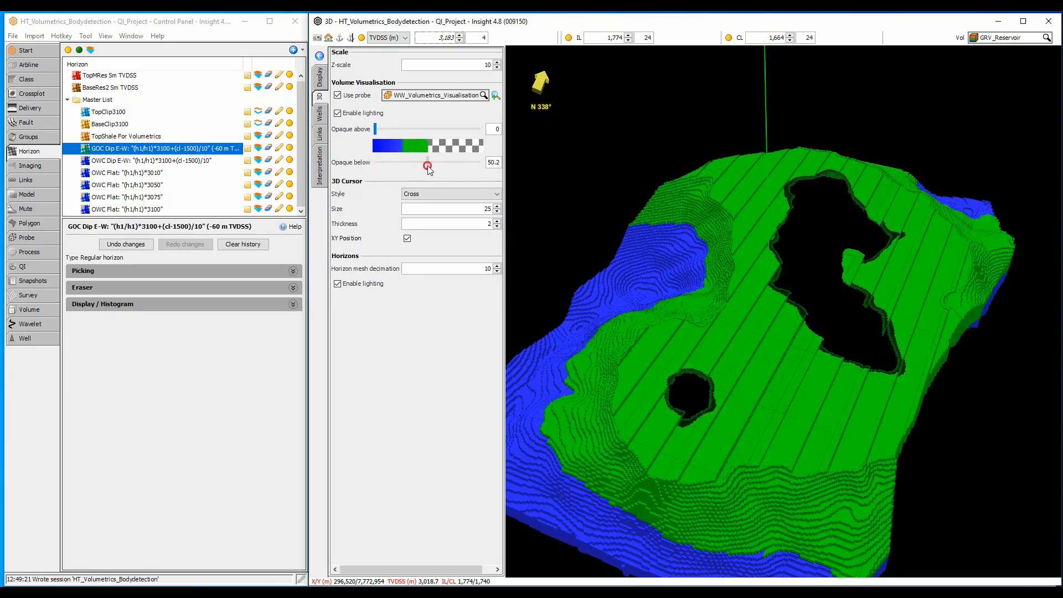
drag(375, 129, 405, 145)
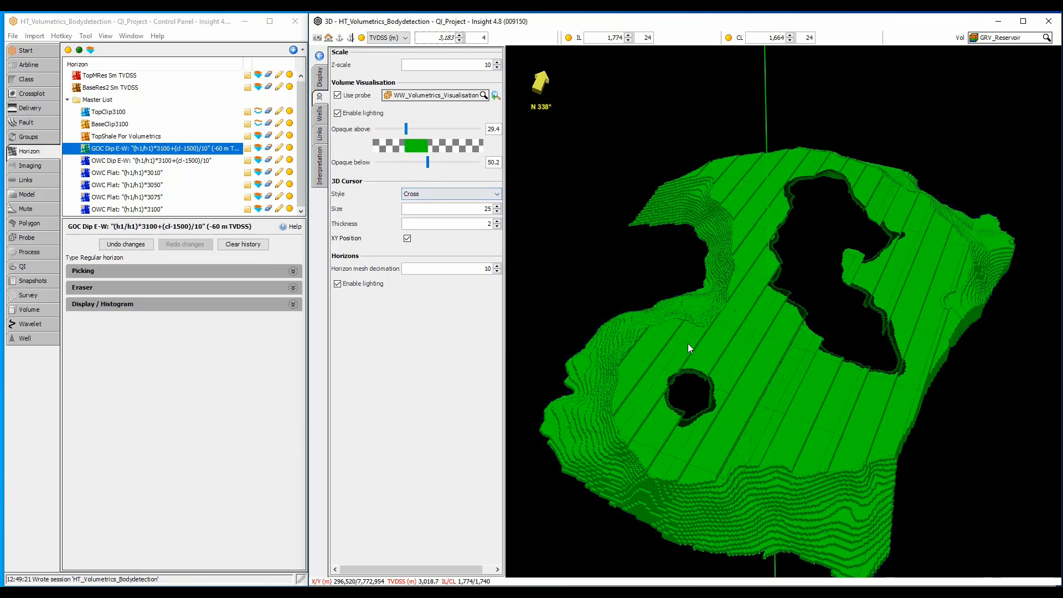
drag(688, 346, 772, 361)
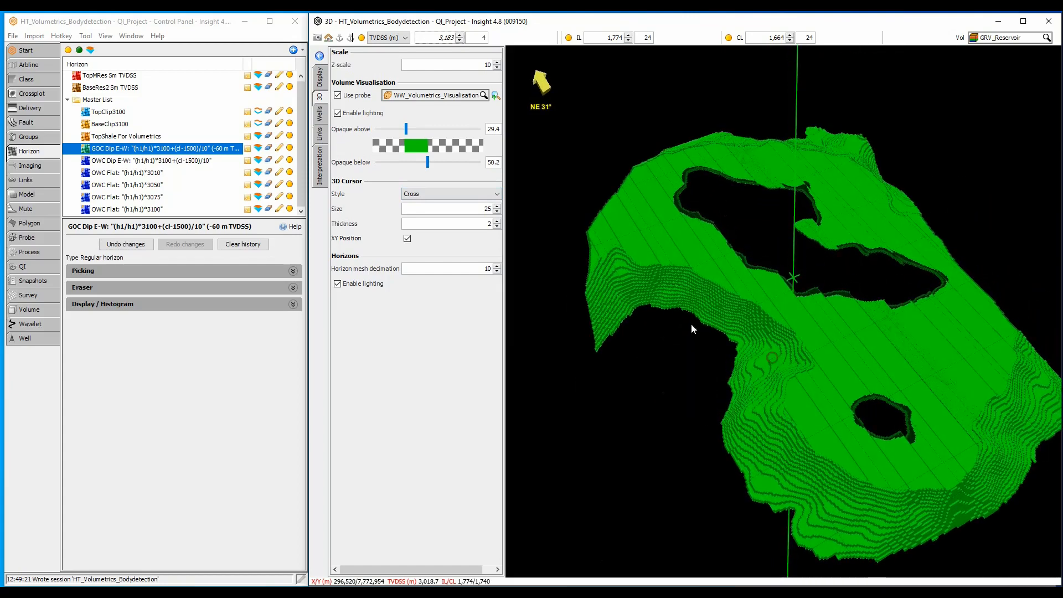
Step: Isolate the red zone with opaque above 56.9 and below 78.8, and inspect it from another direction
drag(427, 162, 458, 168)
drag(406, 128, 434, 146)
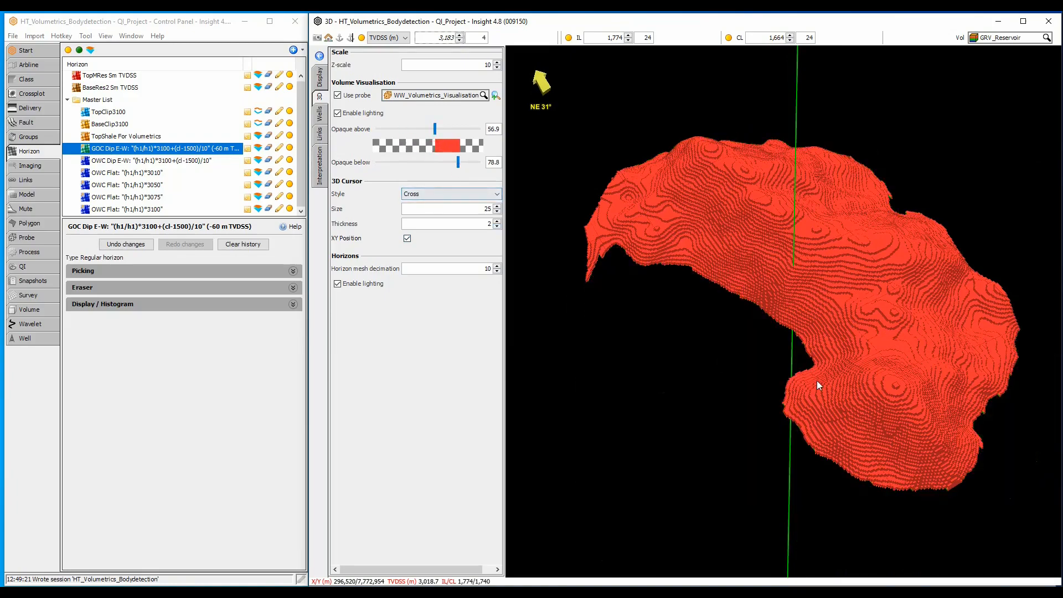
drag(832, 388, 699, 383)
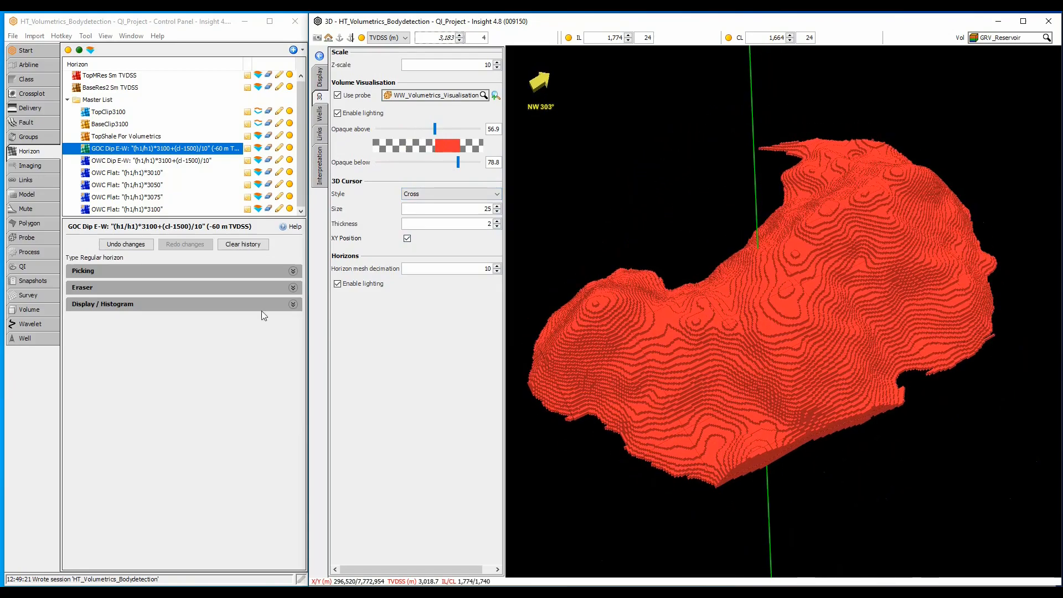
Step: Open the Gas [Body Detection] process and turn on its display to calculate the total volume
click(41, 252)
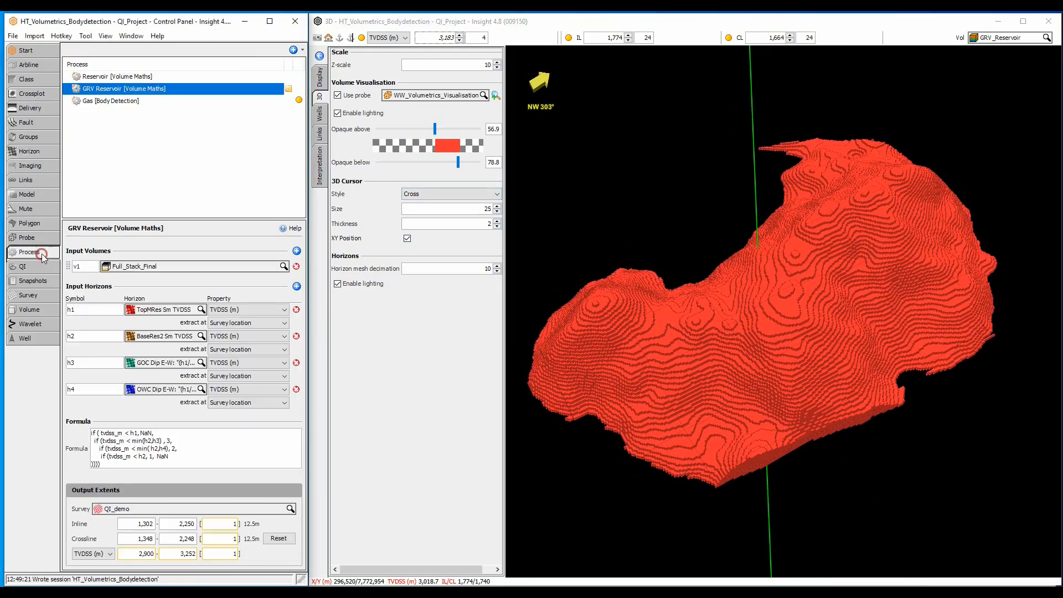
click(112, 103)
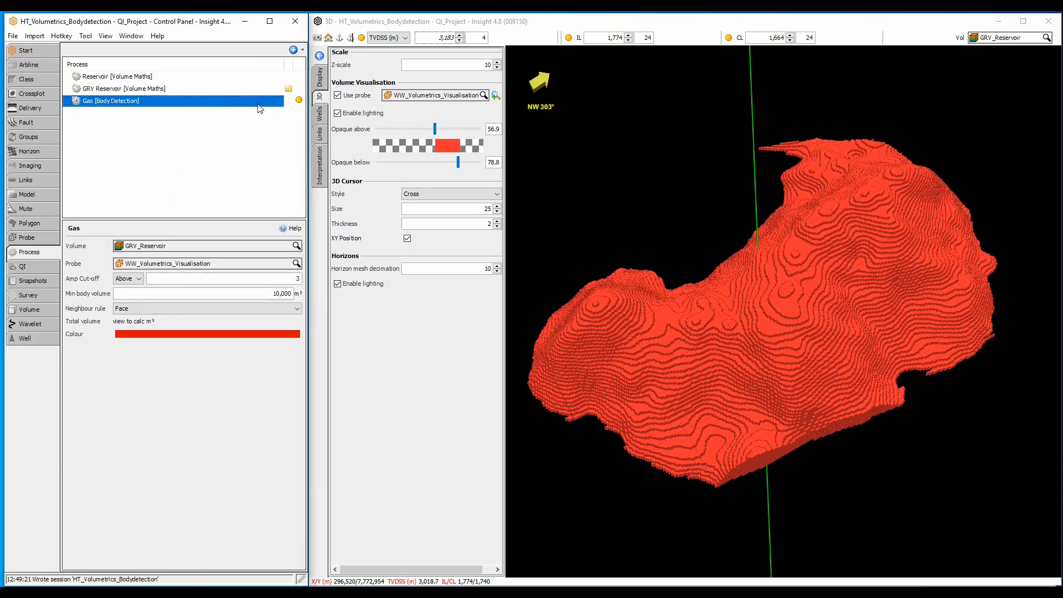
click(299, 102)
Step: Switch the 3D view to the GRV_Reservoir_1x1x1 volume and inspect it from another direction
click(1005, 44)
click(1006, 86)
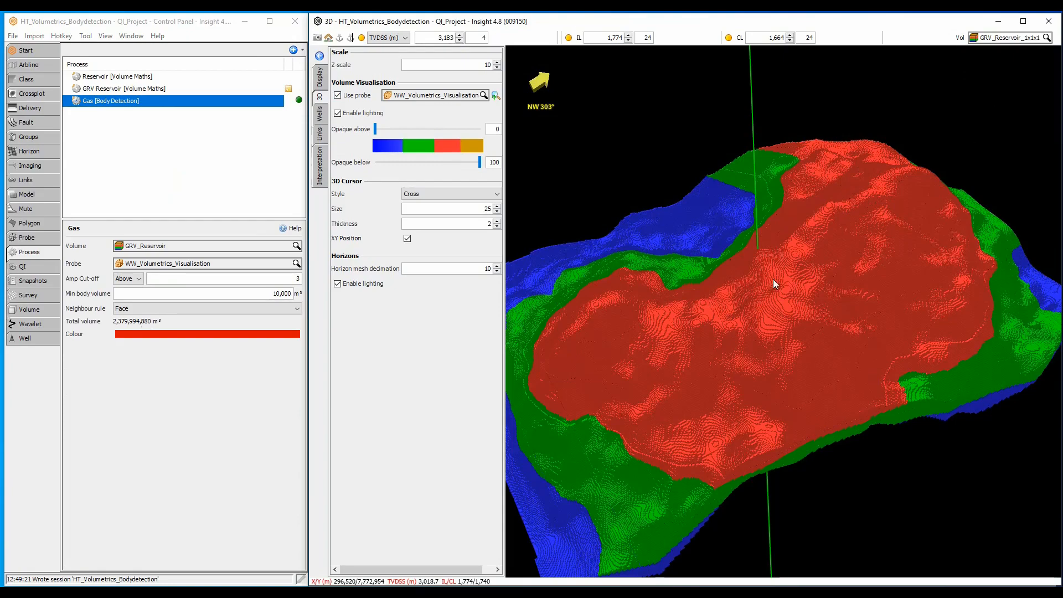
drag(691, 319, 807, 319)
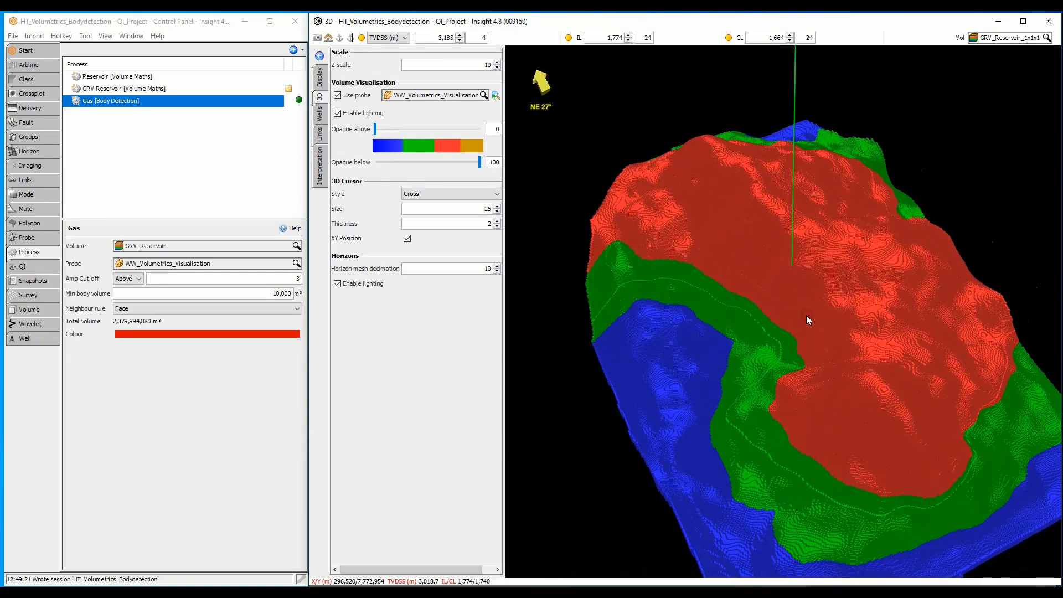